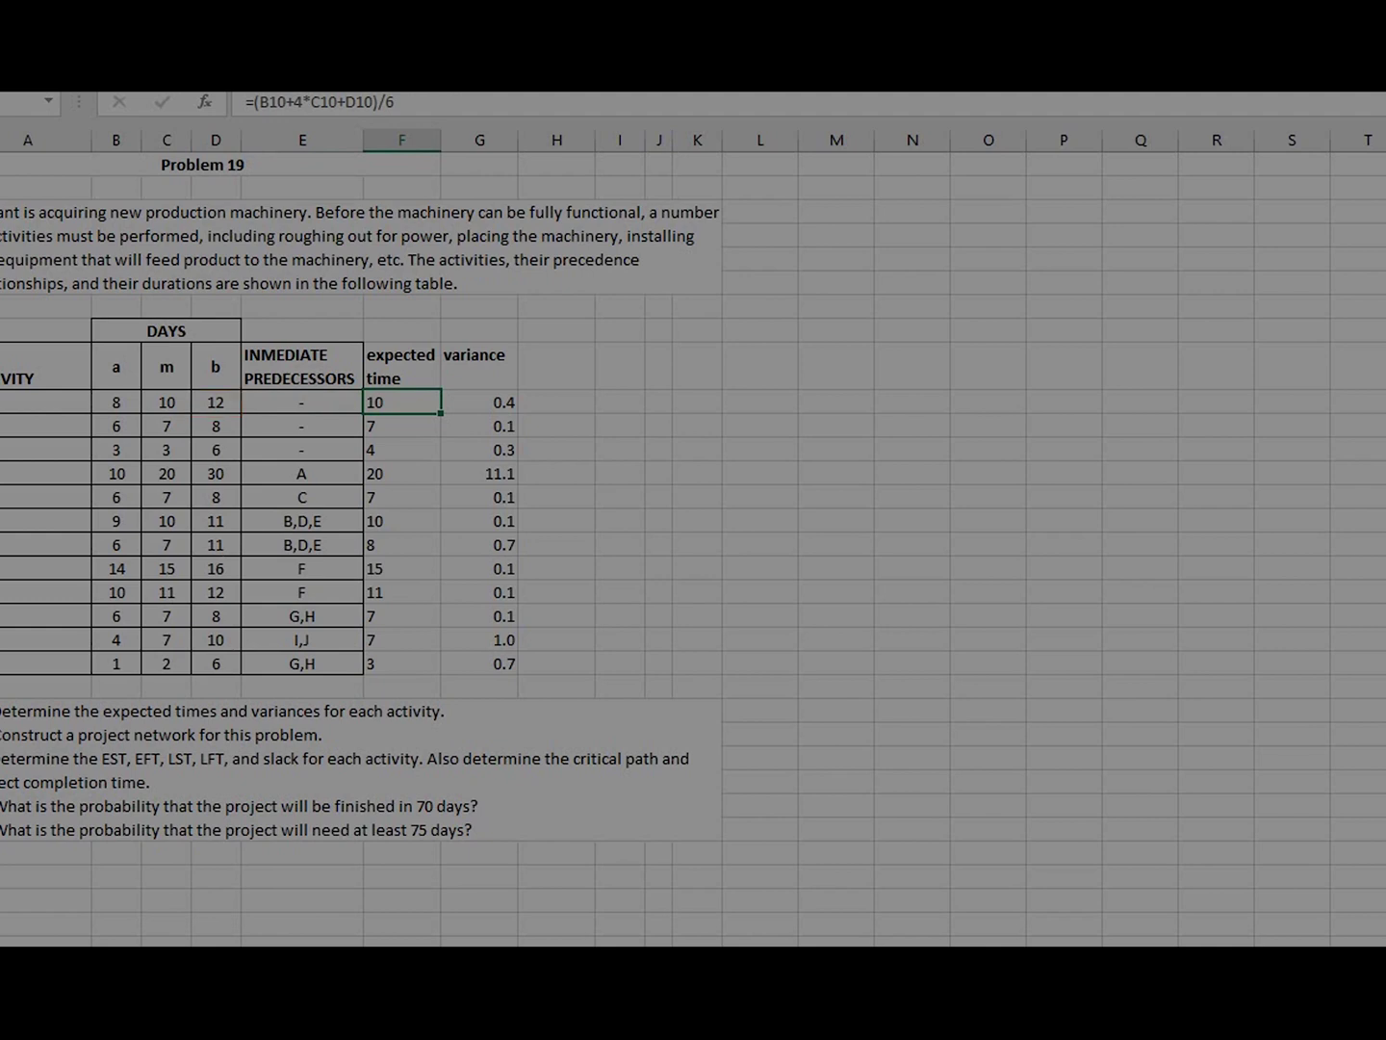
- Examine the first activity's variance formula and the spreadsheet rows for activities A to D before filling in the project network
left_click(479, 403)
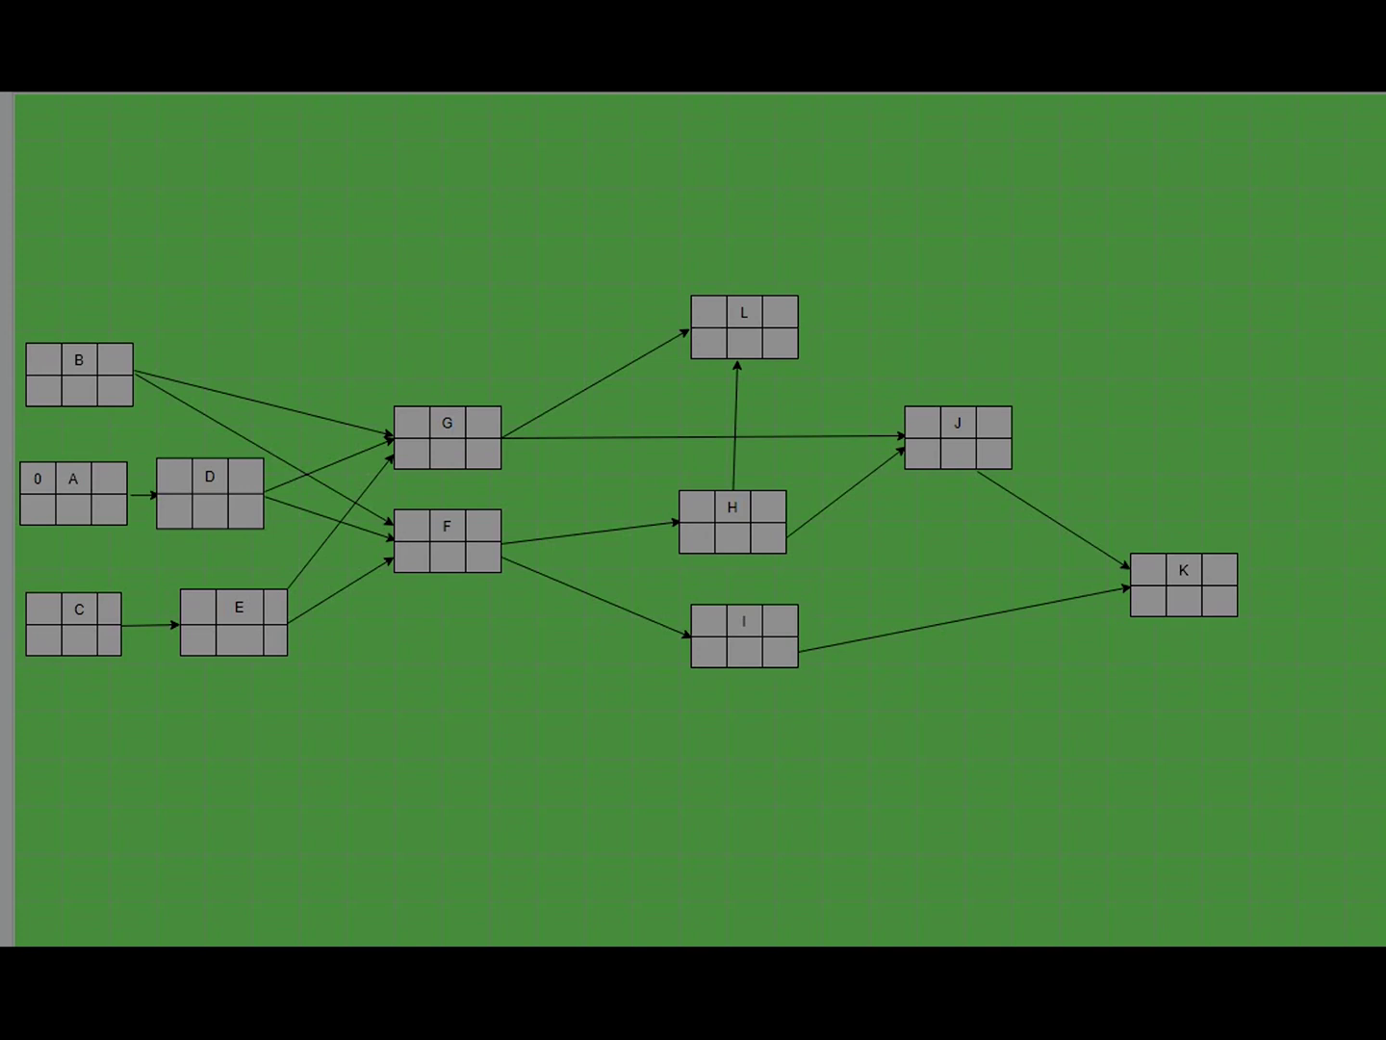
left_click(74, 509)
left_click(74, 510)
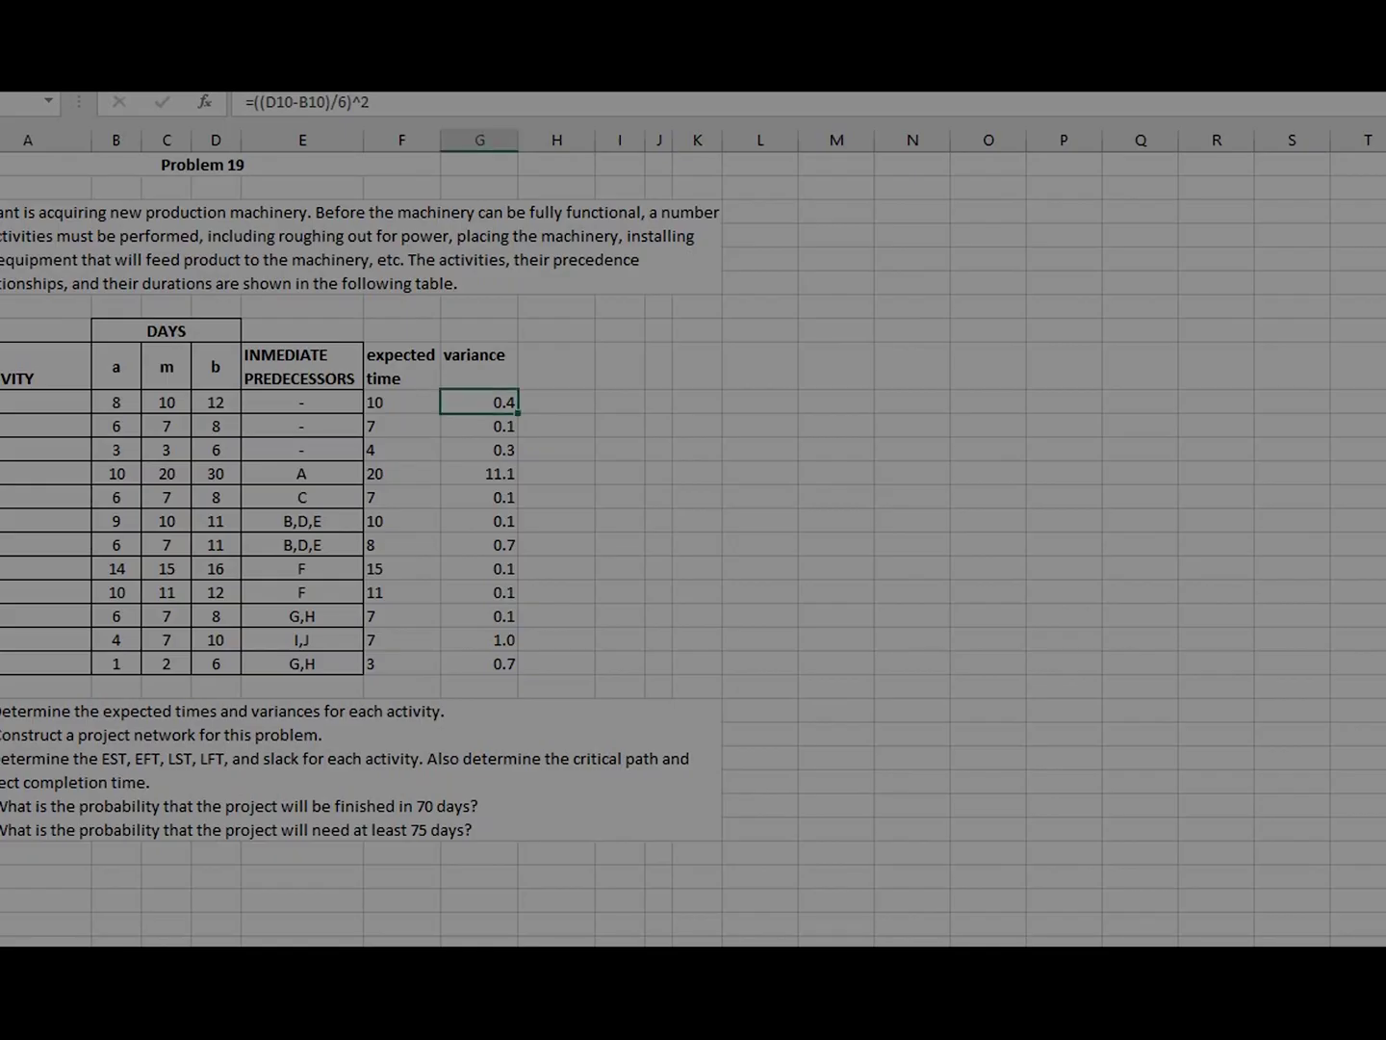
left_click(12, 402)
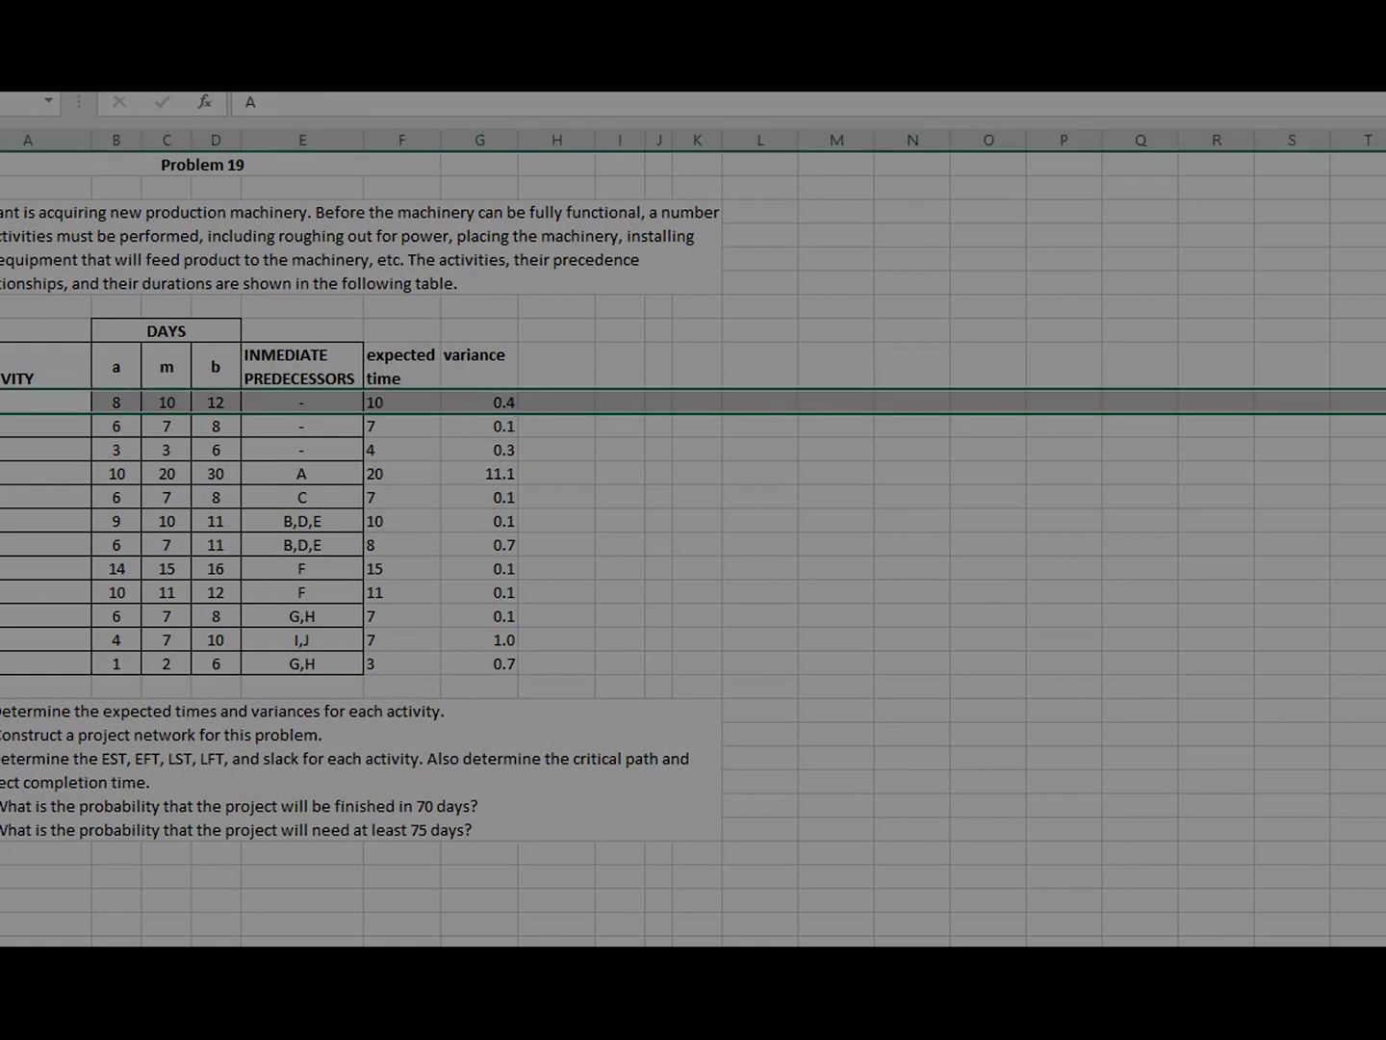
left_click(11, 426)
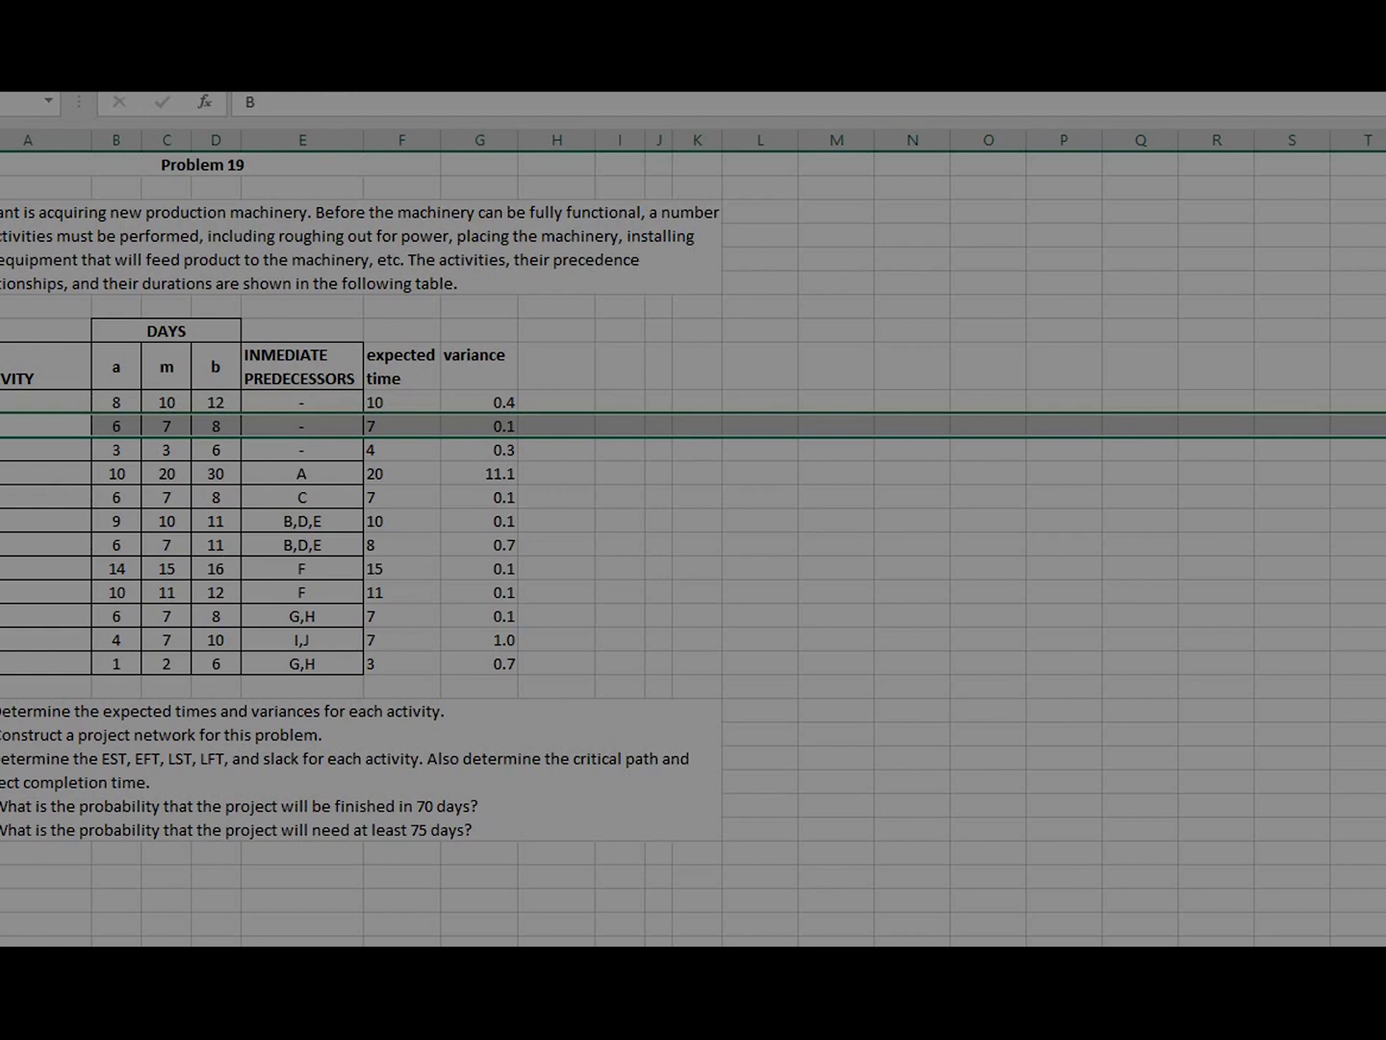
left_click(11, 449)
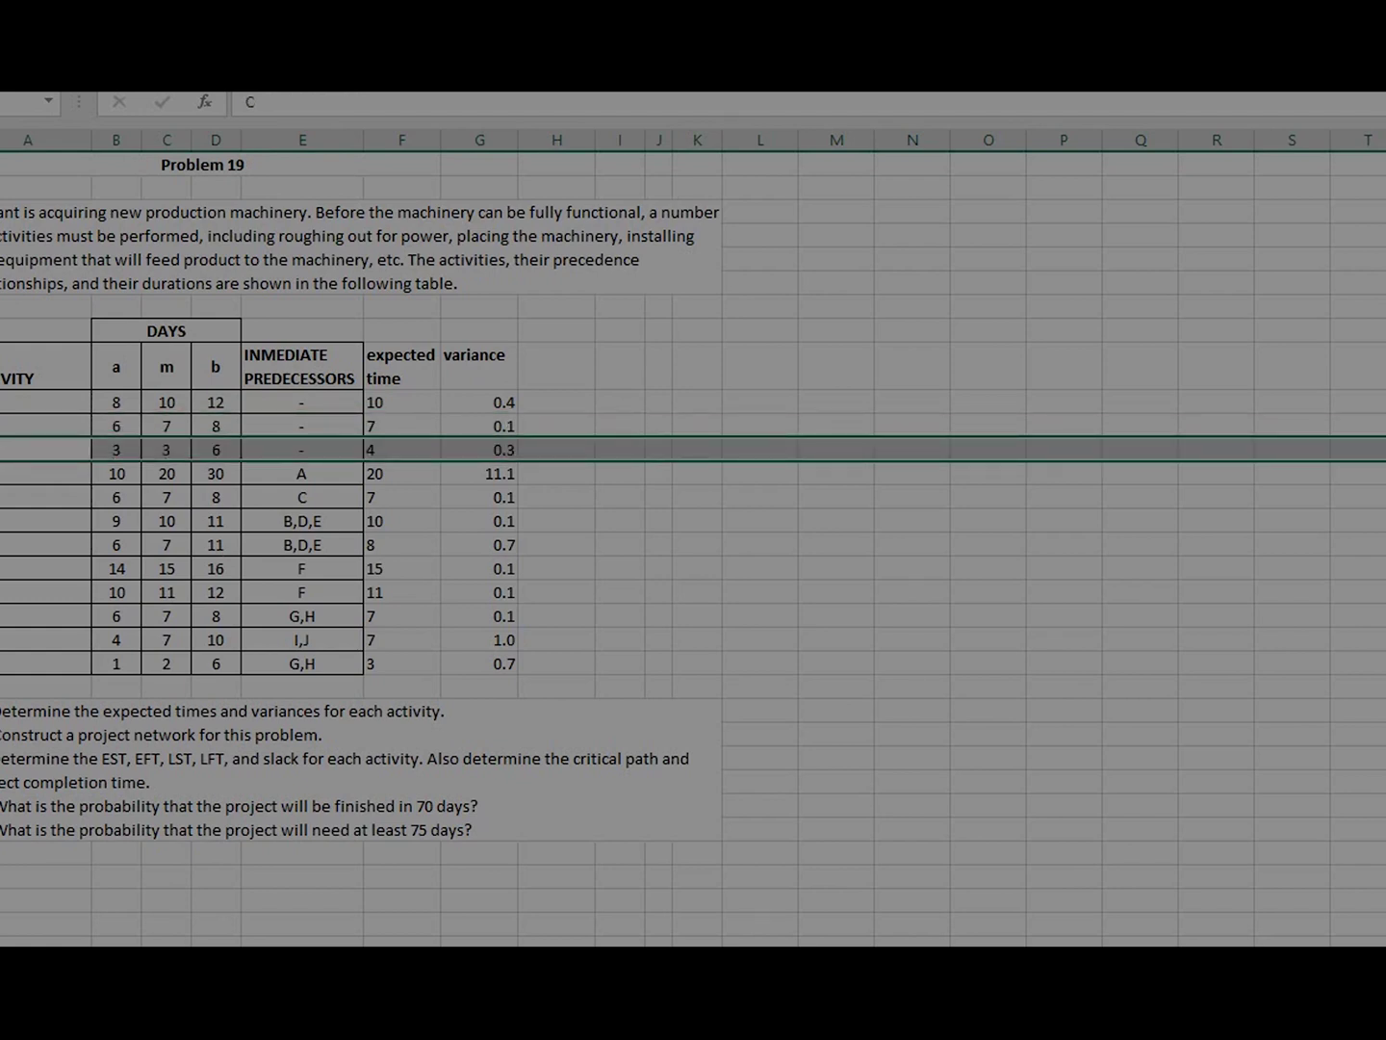
left_click(12, 473)
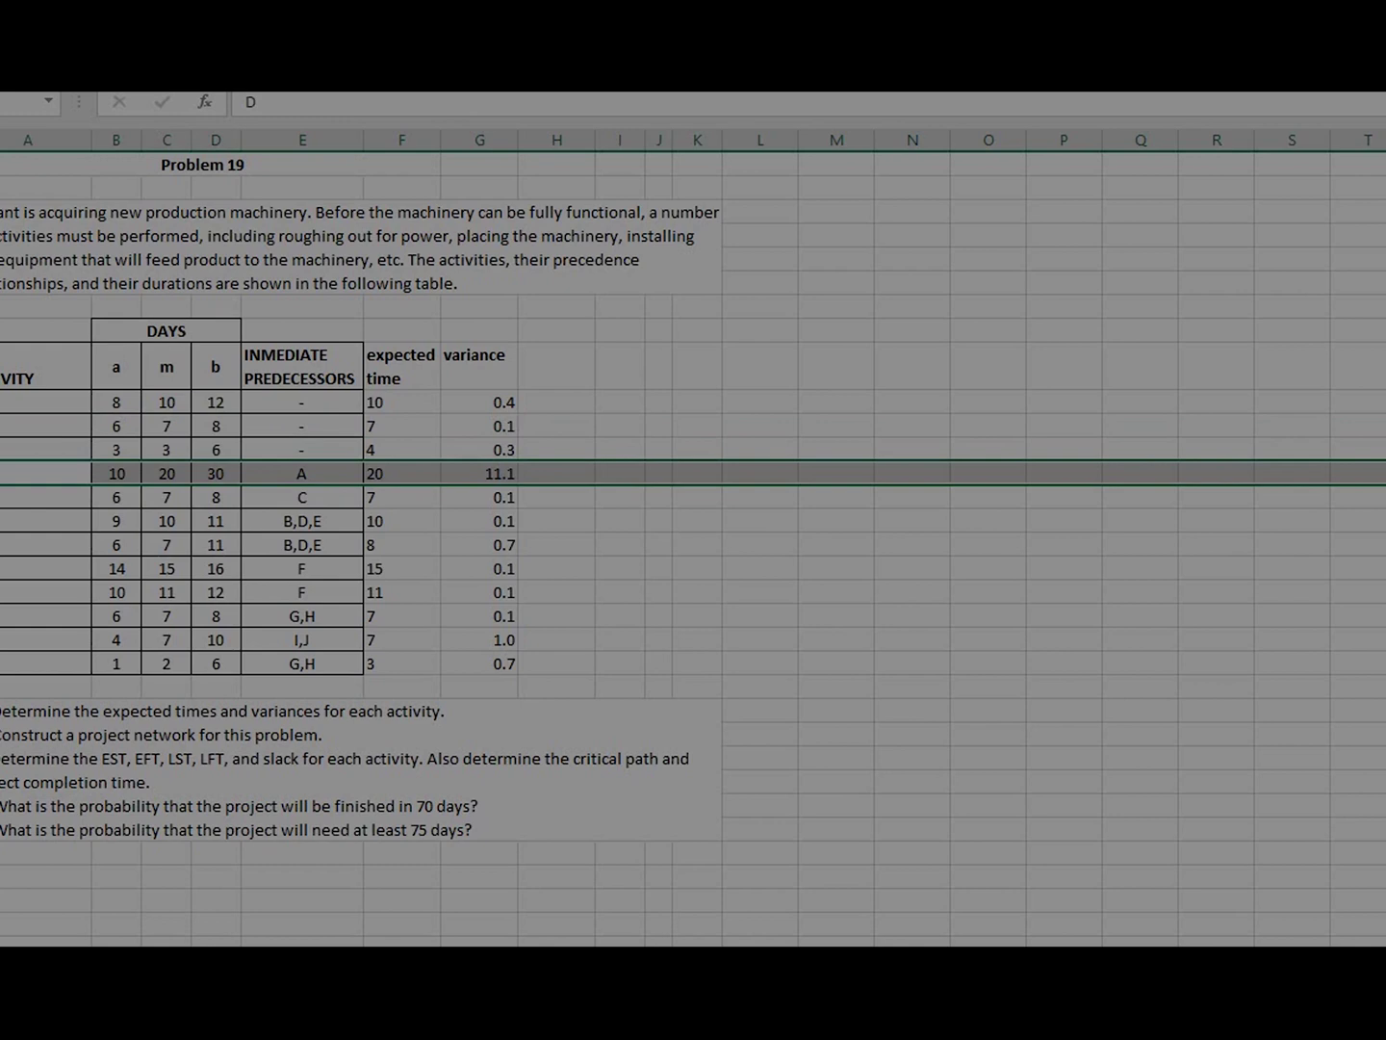
mouse_move(913, 953)
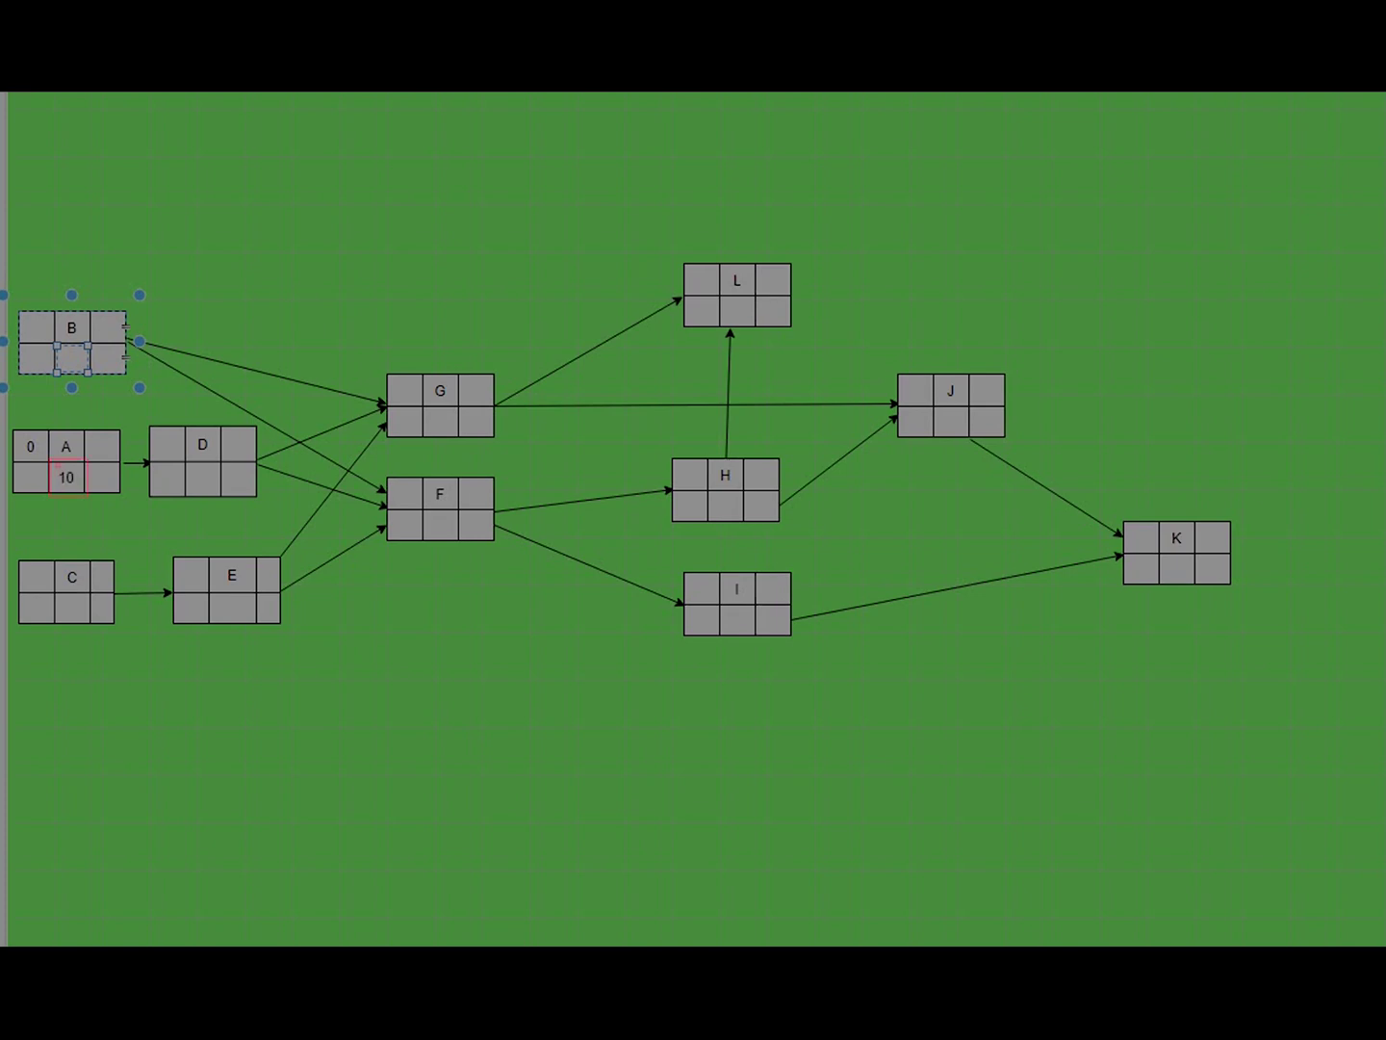
- In the network diagram, enter the expected durations in the lower middle cells: 7 for activity B and 4 for activity C
left_click(72, 359)
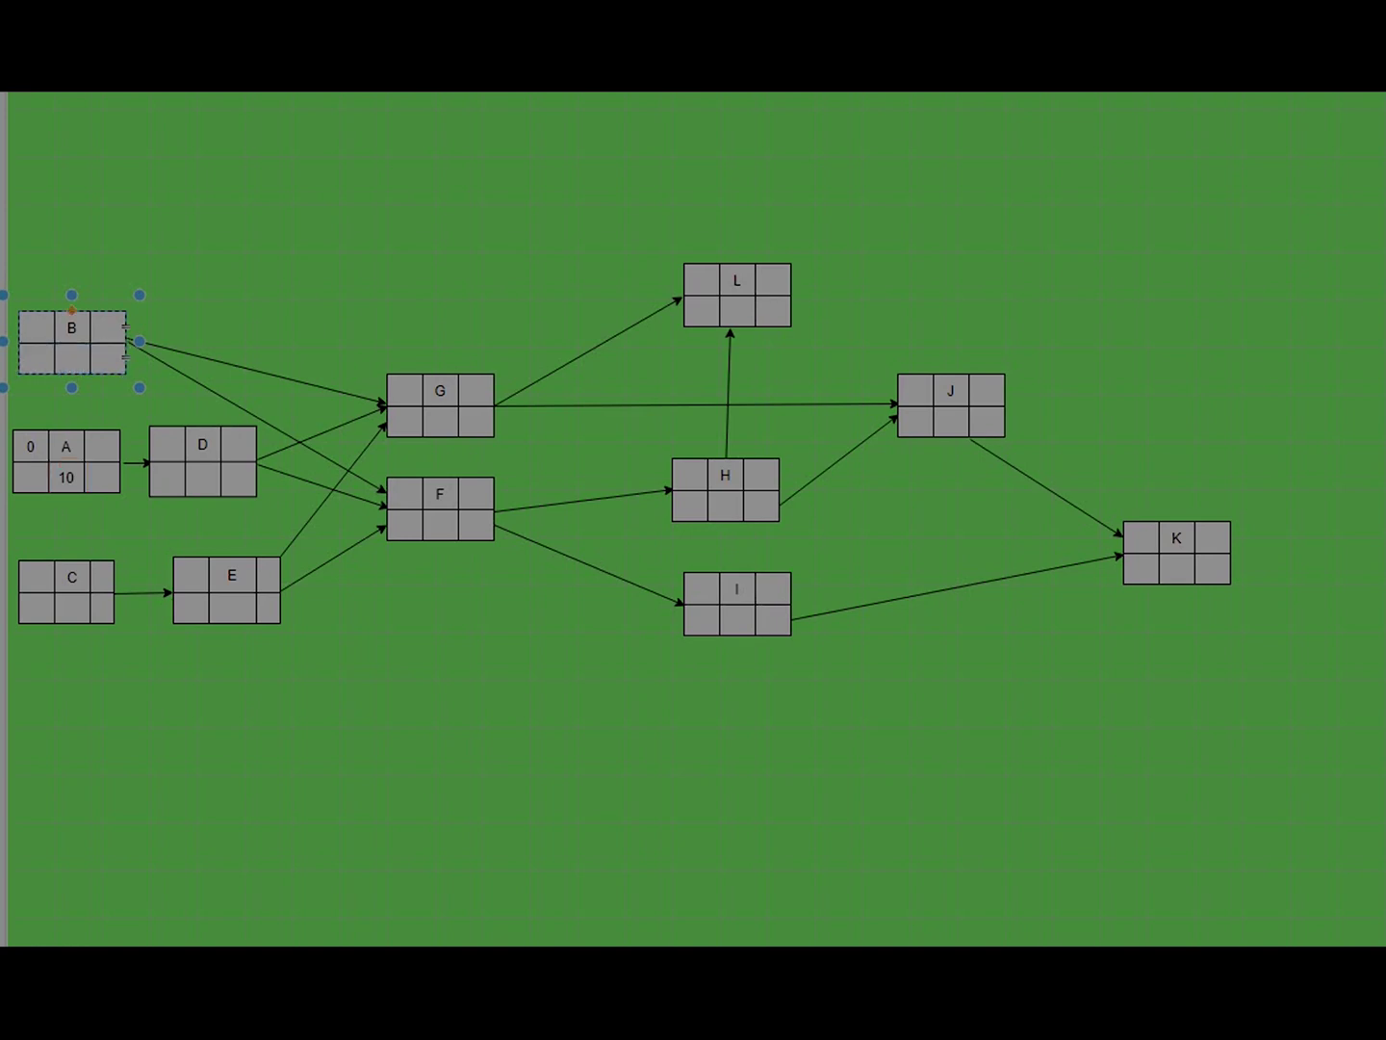
left_click(72, 358)
type("7")
left_click(74, 607)
left_click(73, 607)
type("4")
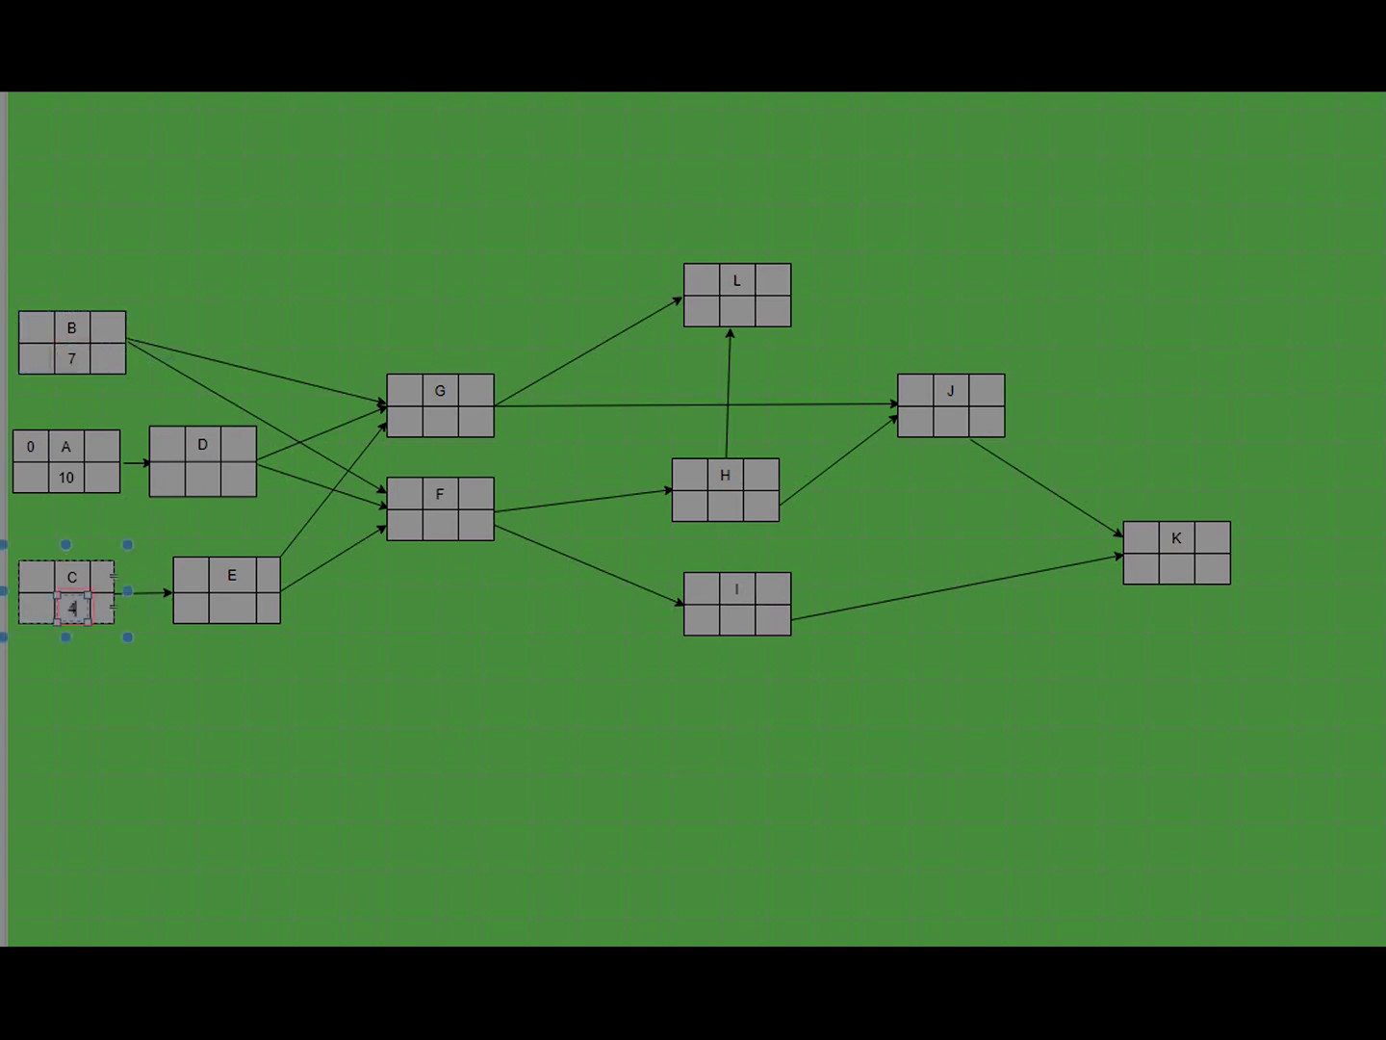
- Enter the expected durations of activities D and E: 20 for D and 7 for E
left_click(203, 478)
left_click(202, 479)
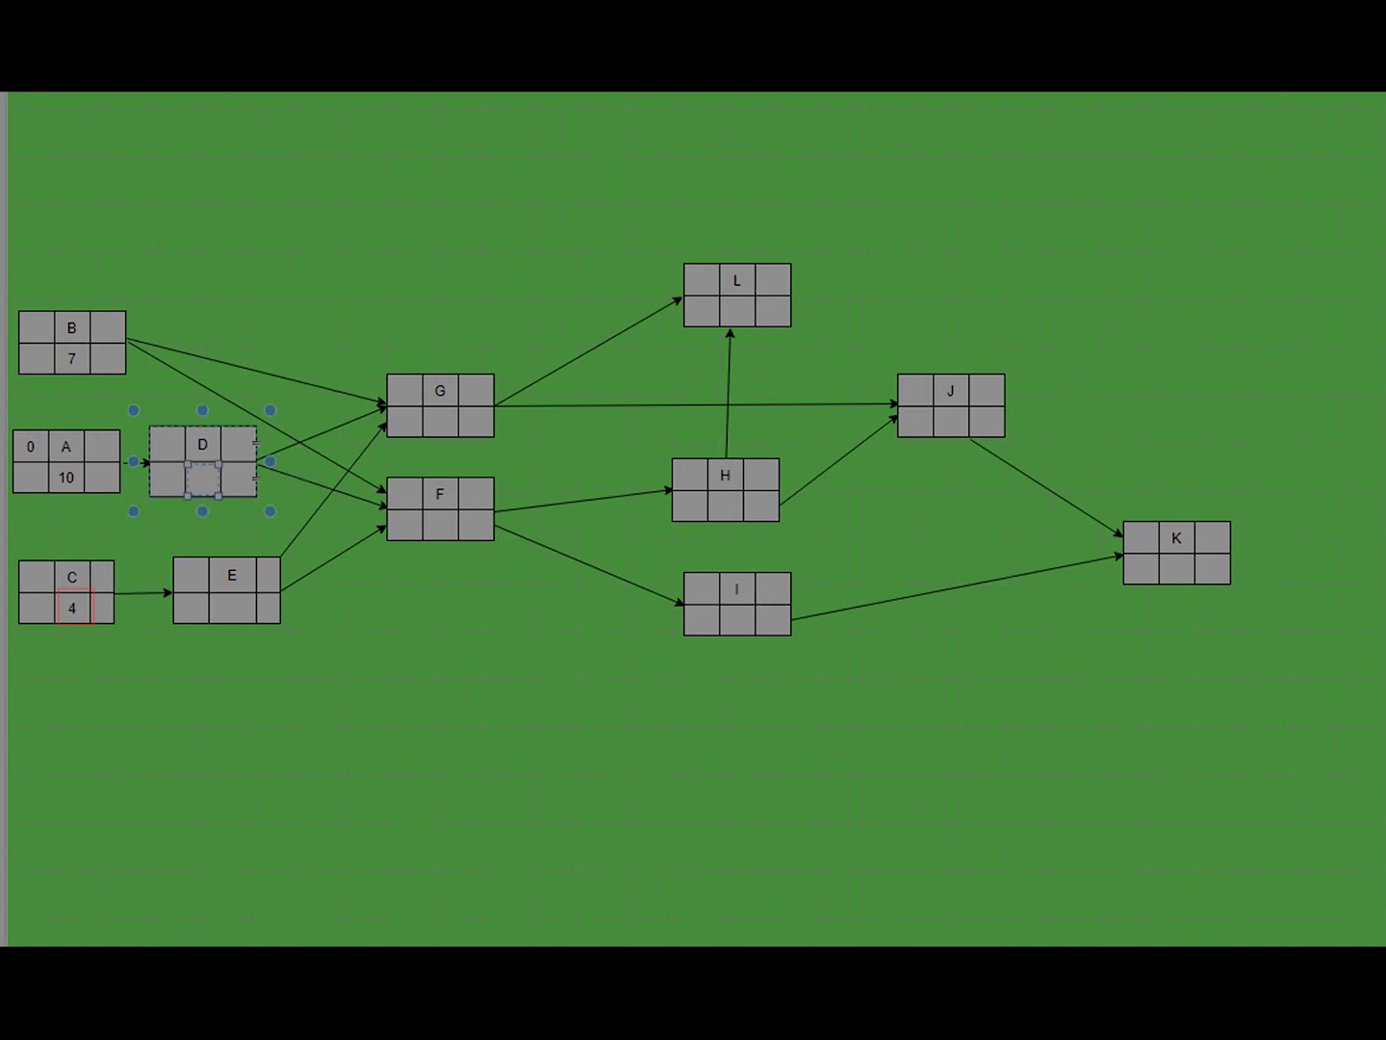
type("20")
left_click(232, 607)
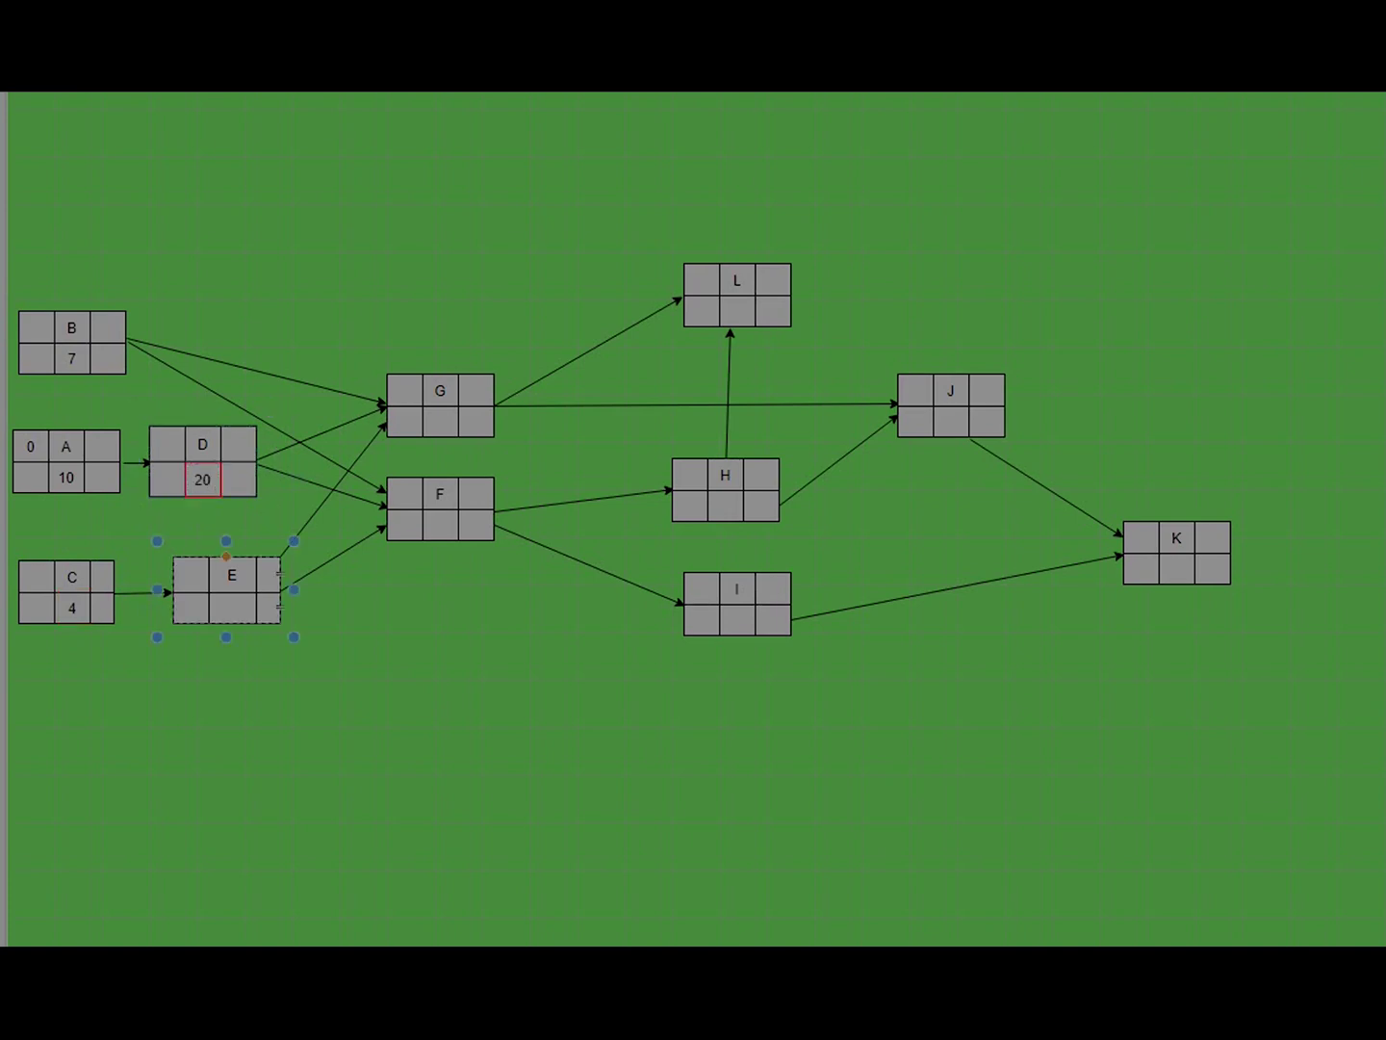
left_click(231, 608)
type("7")
- Enter the expected durations 10 for activity F, 8 for G, 15 for H and 11 for I
double_click(439, 525)
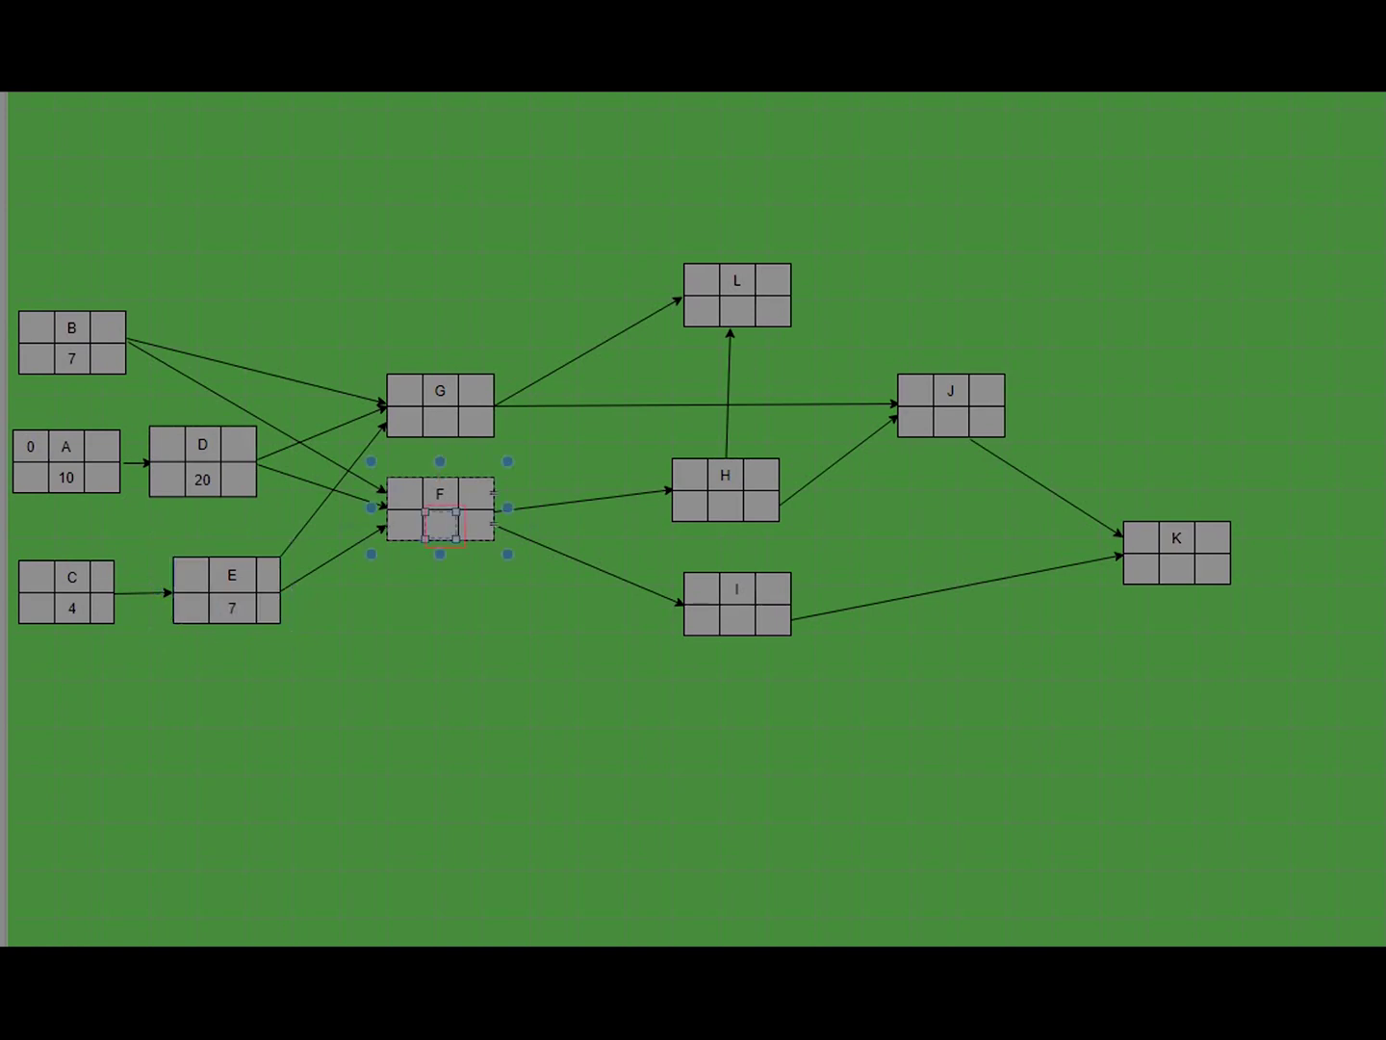
type("10")
double_click(440, 421)
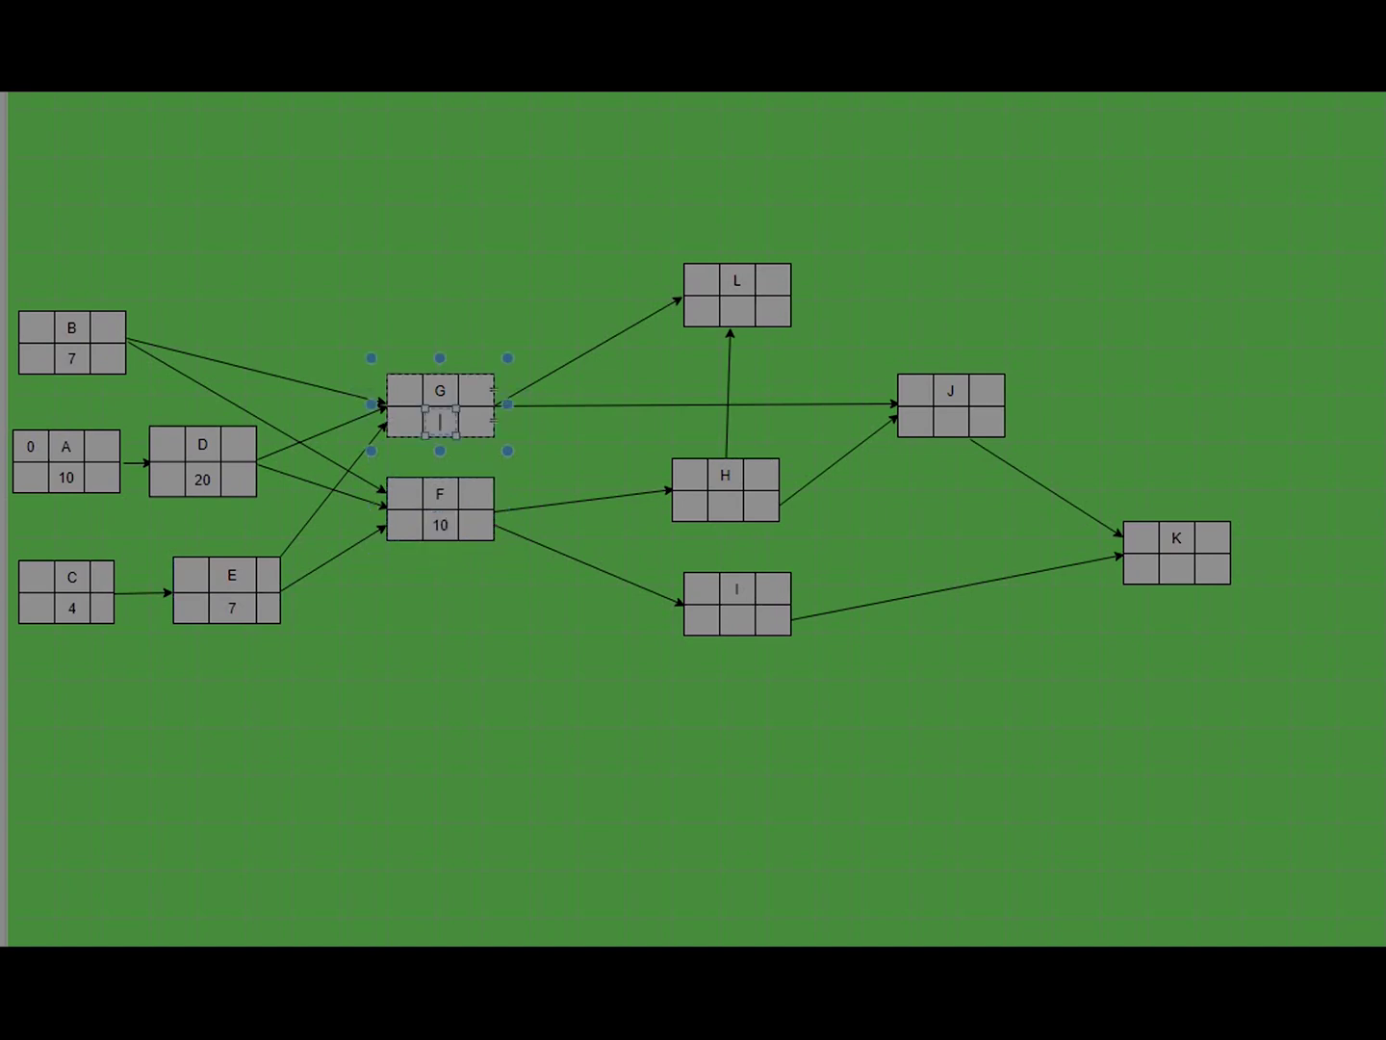
type("8")
double_click(725, 505)
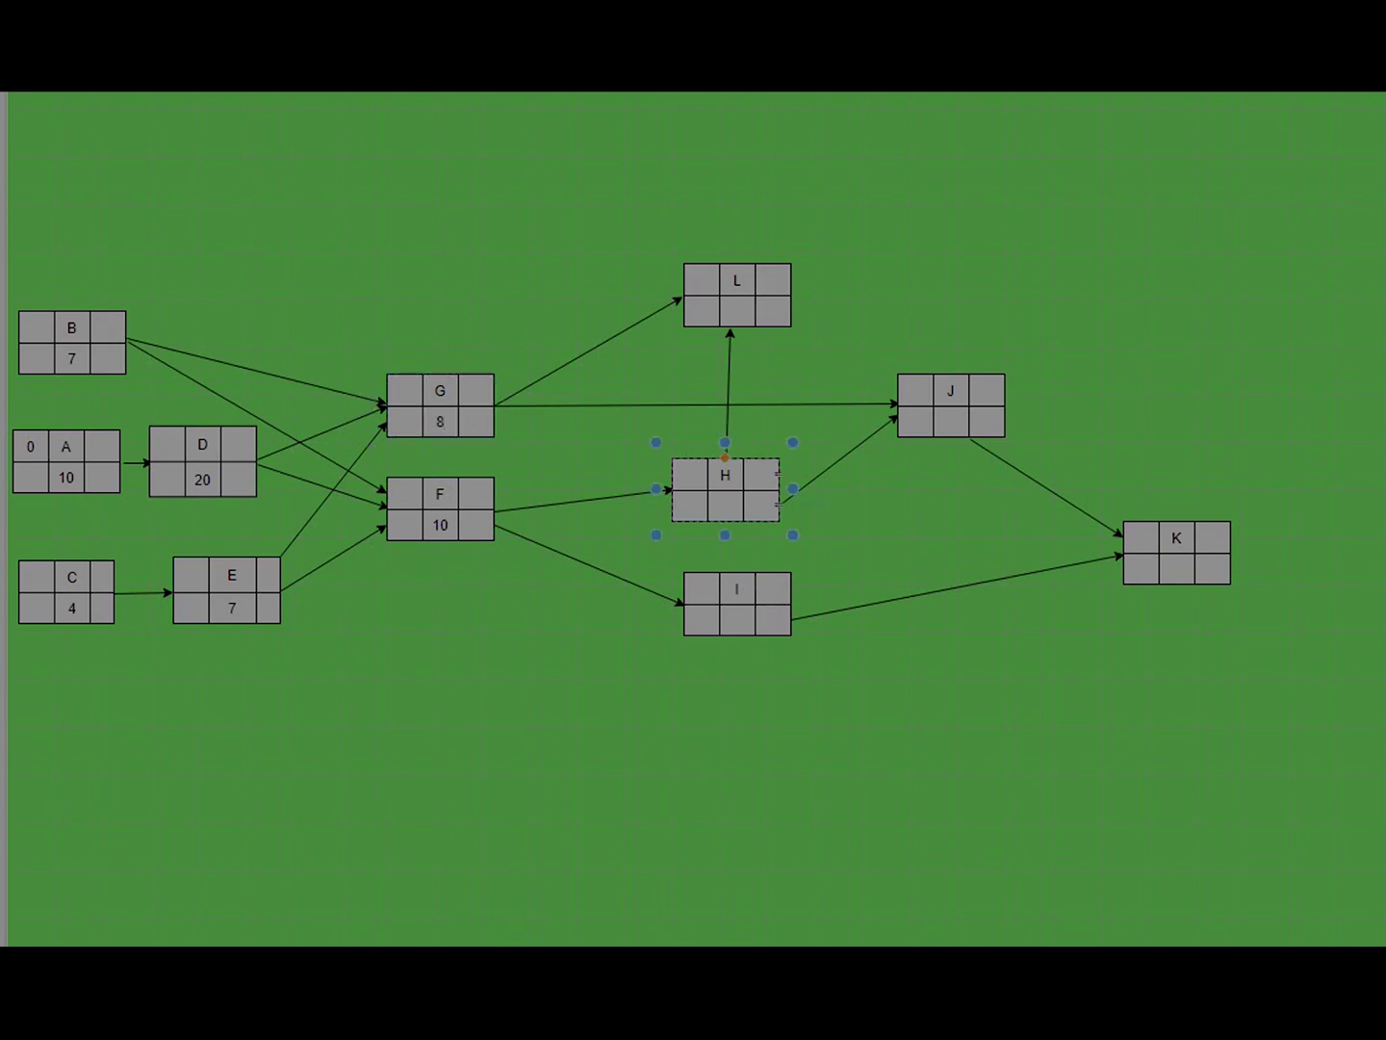
type("15")
double_click(738, 620)
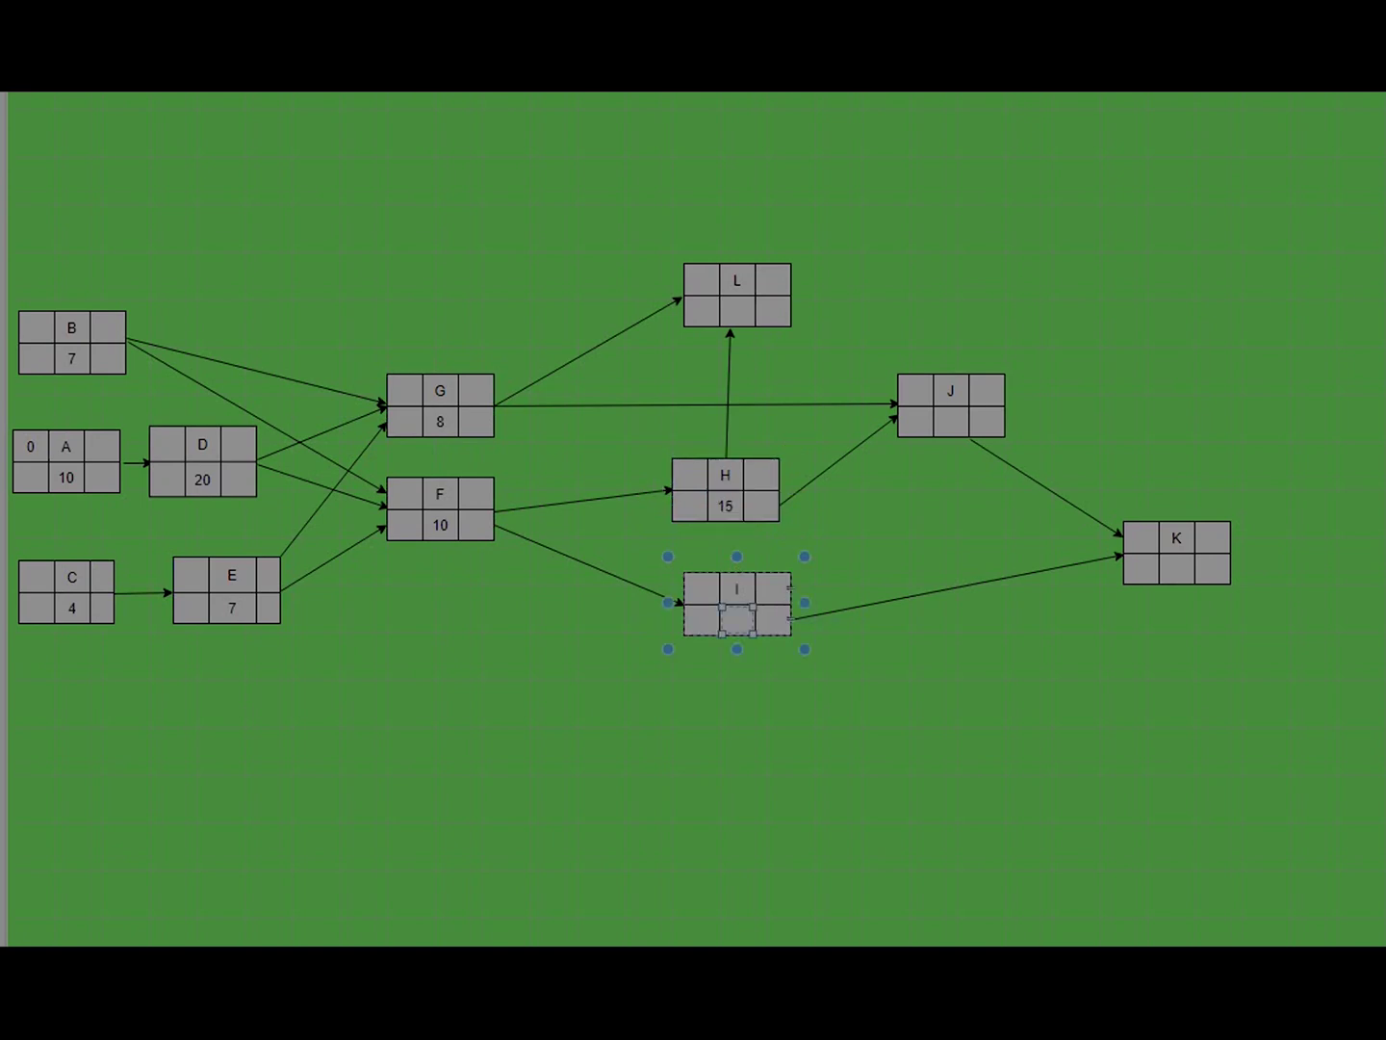
type("11")
- Enter the expected durations 7 for activity J, 7 for K and 3 for L
double_click(951, 420)
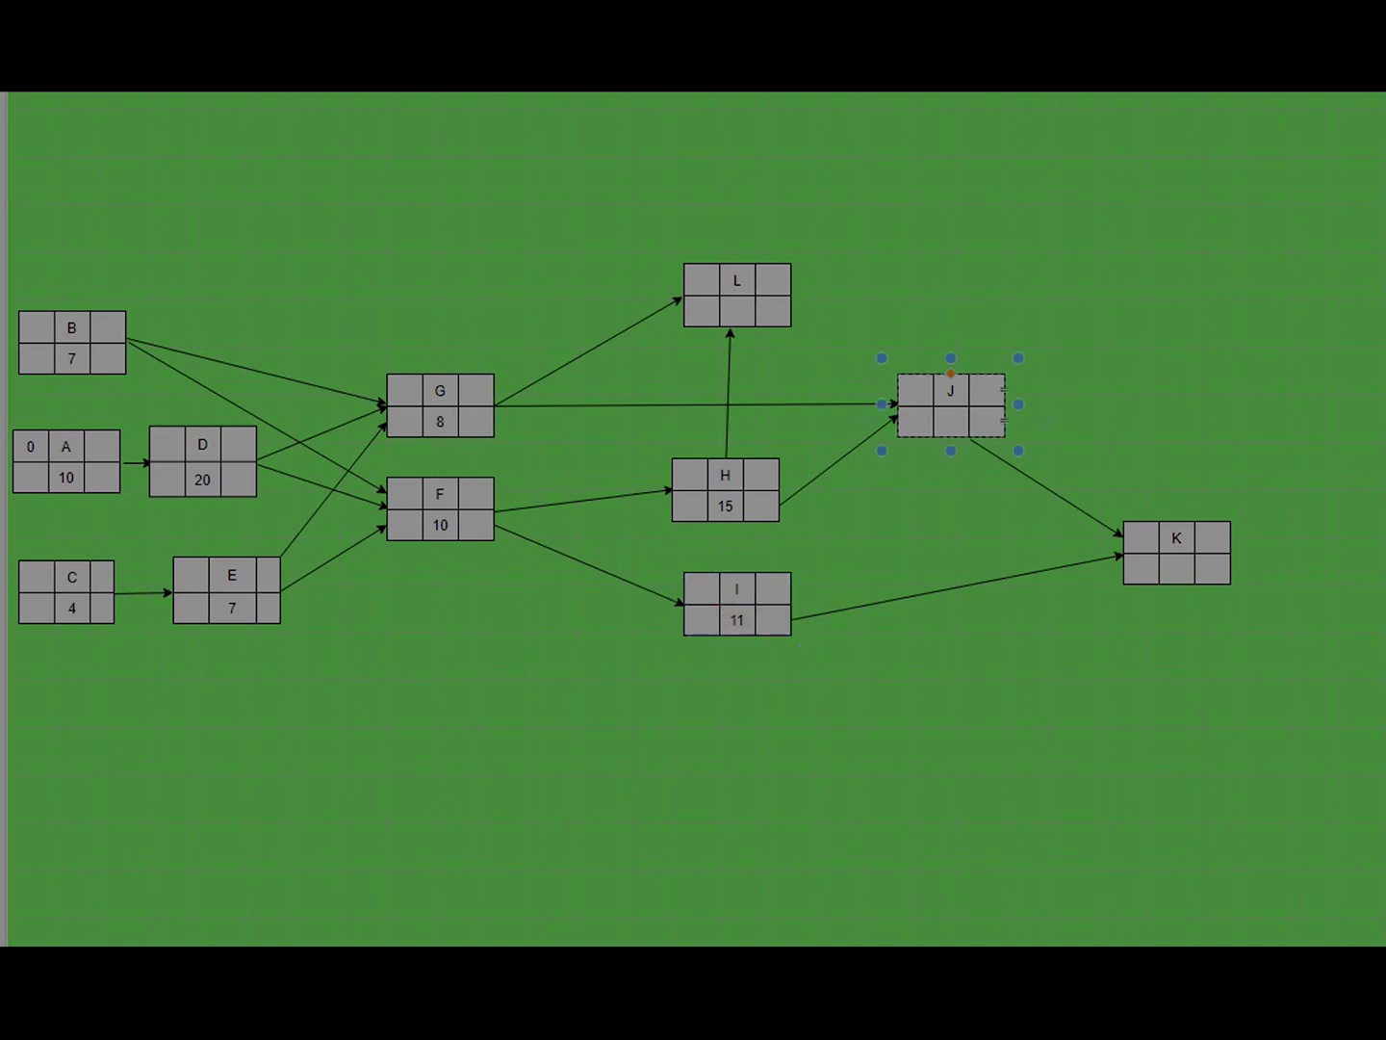
type("7")
left_click(1176, 567)
left_click(1176, 568)
type("7")
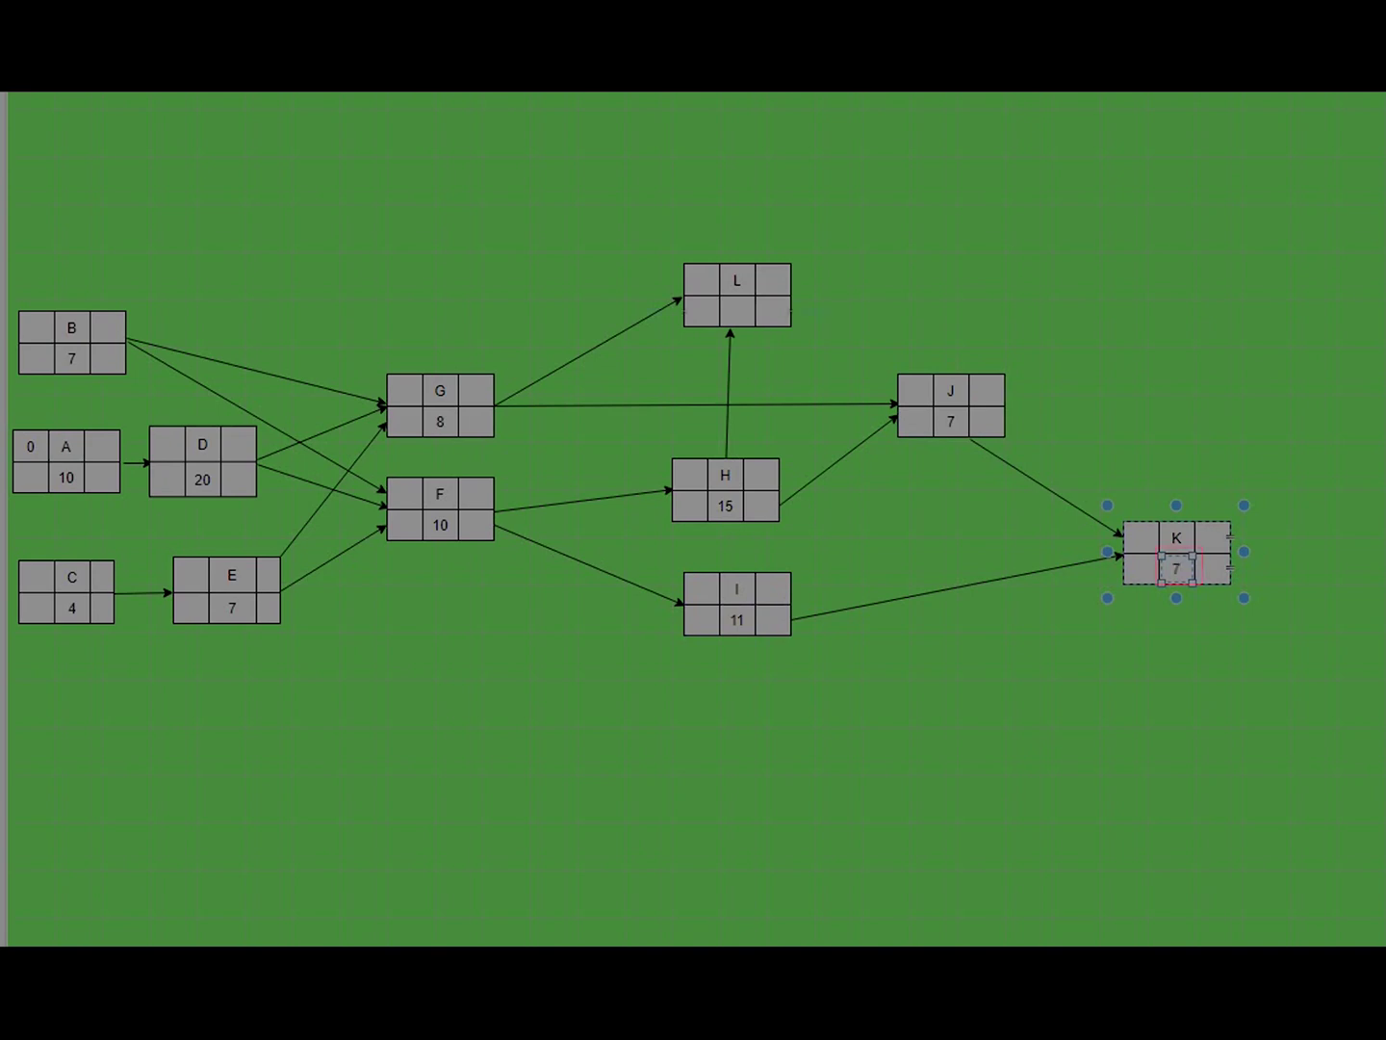
left_click(738, 310)
left_click(737, 310)
type("3")
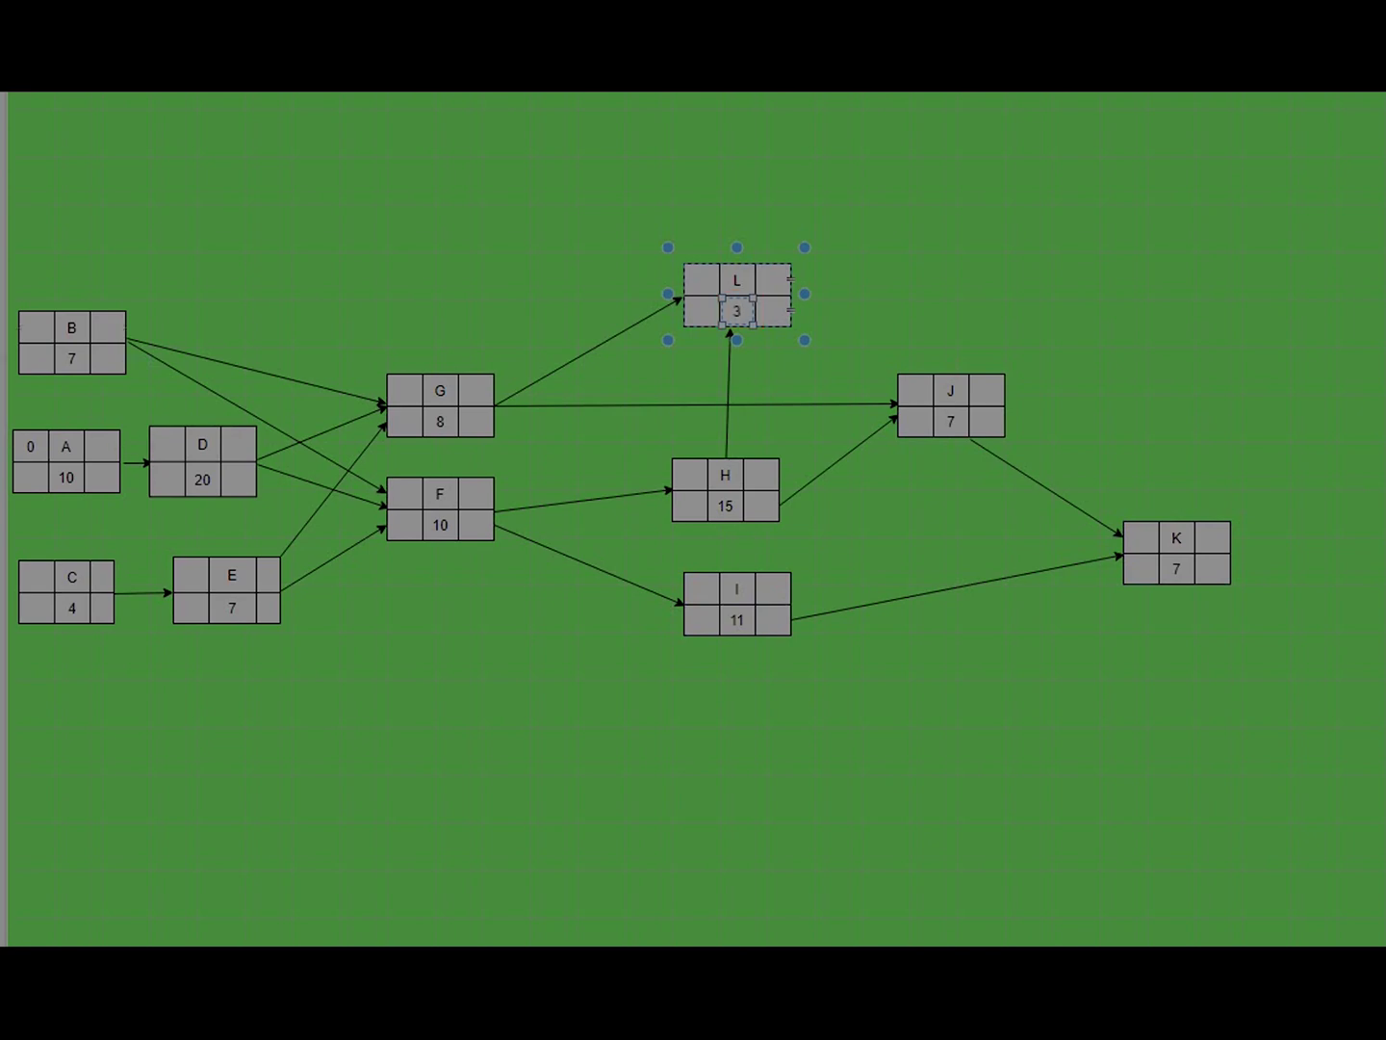
- Set the earliest start time of activities B and C to 0 in their upper left cells
left_click(37, 327)
left_click(38, 327)
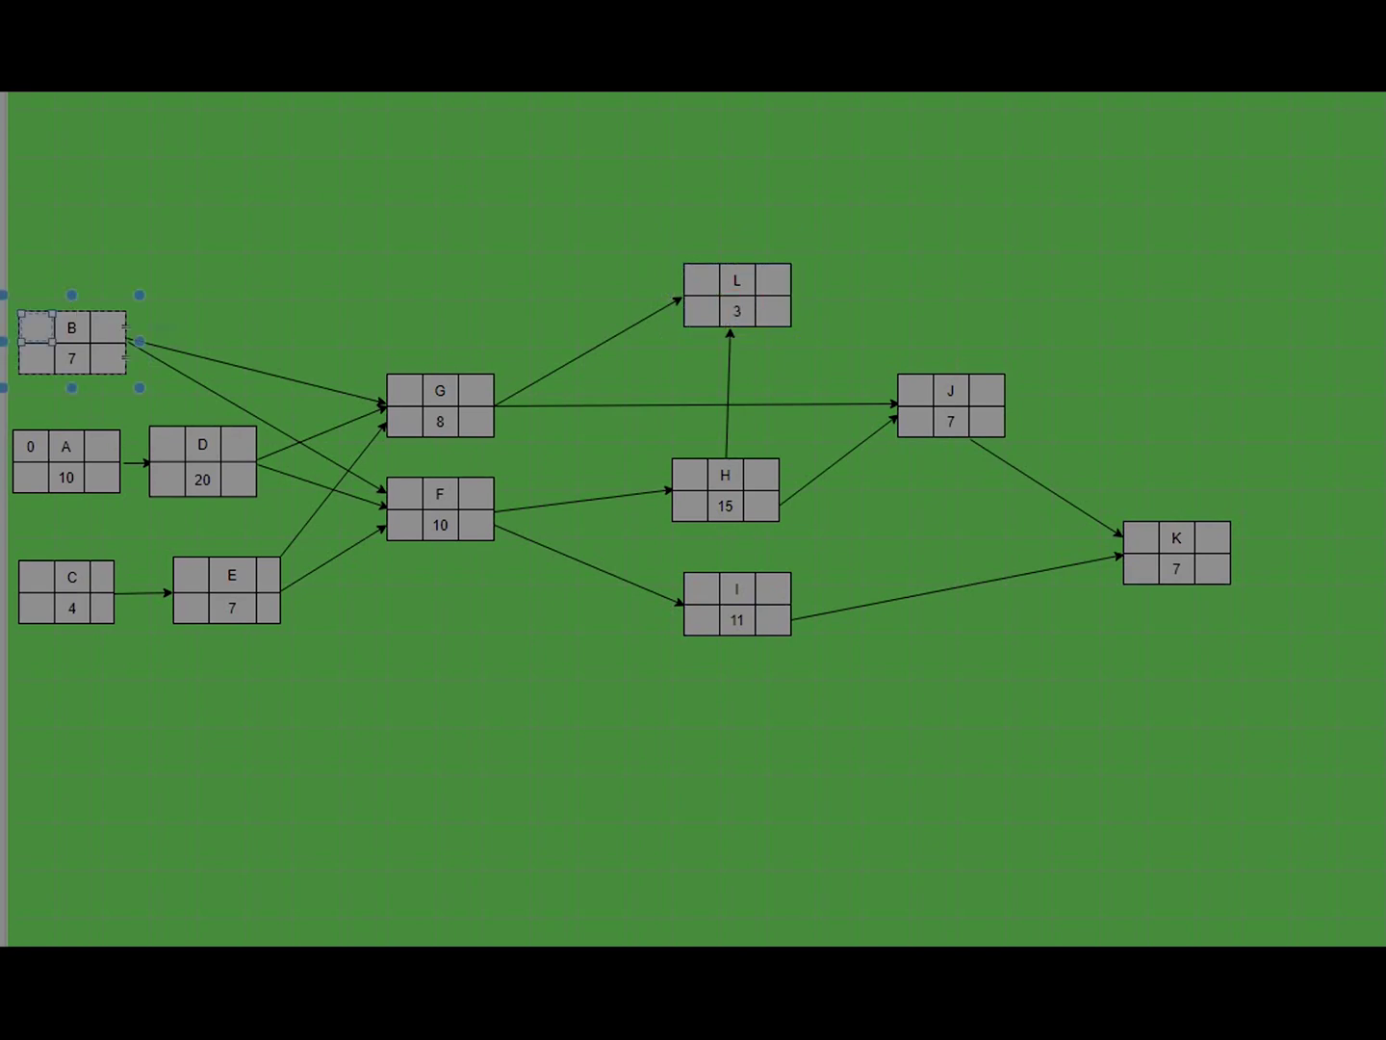
type("0")
left_click(38, 577)
left_click(38, 577)
type("0")
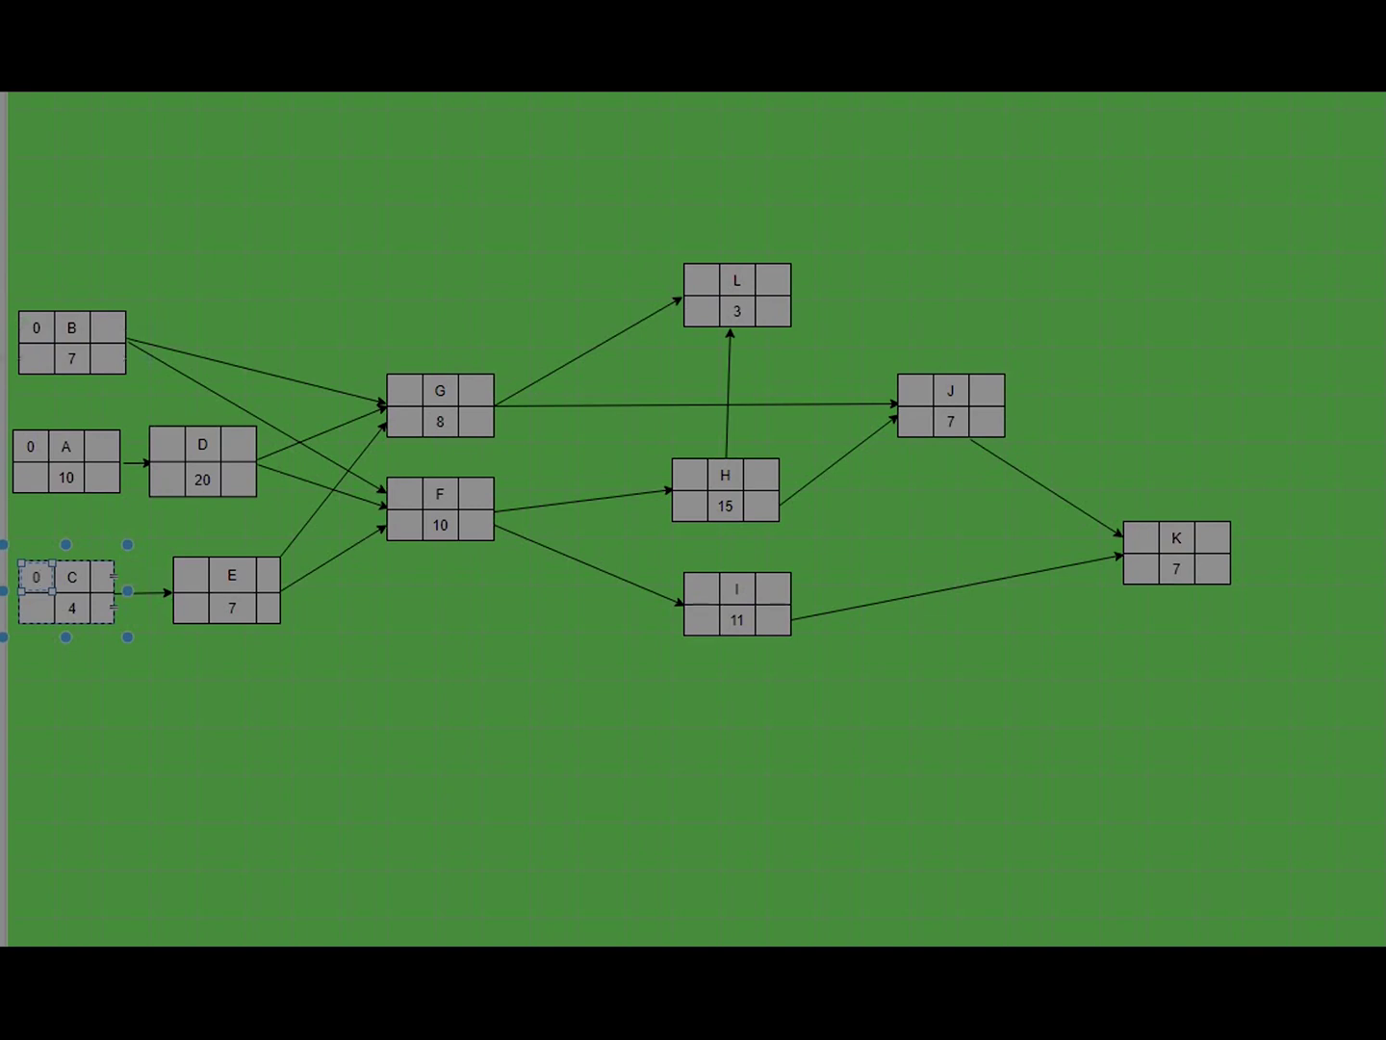
- Enter the earliest finish times in the upper right cells: 7 for activity B, 10 for A and 4 for C
left_click(109, 327)
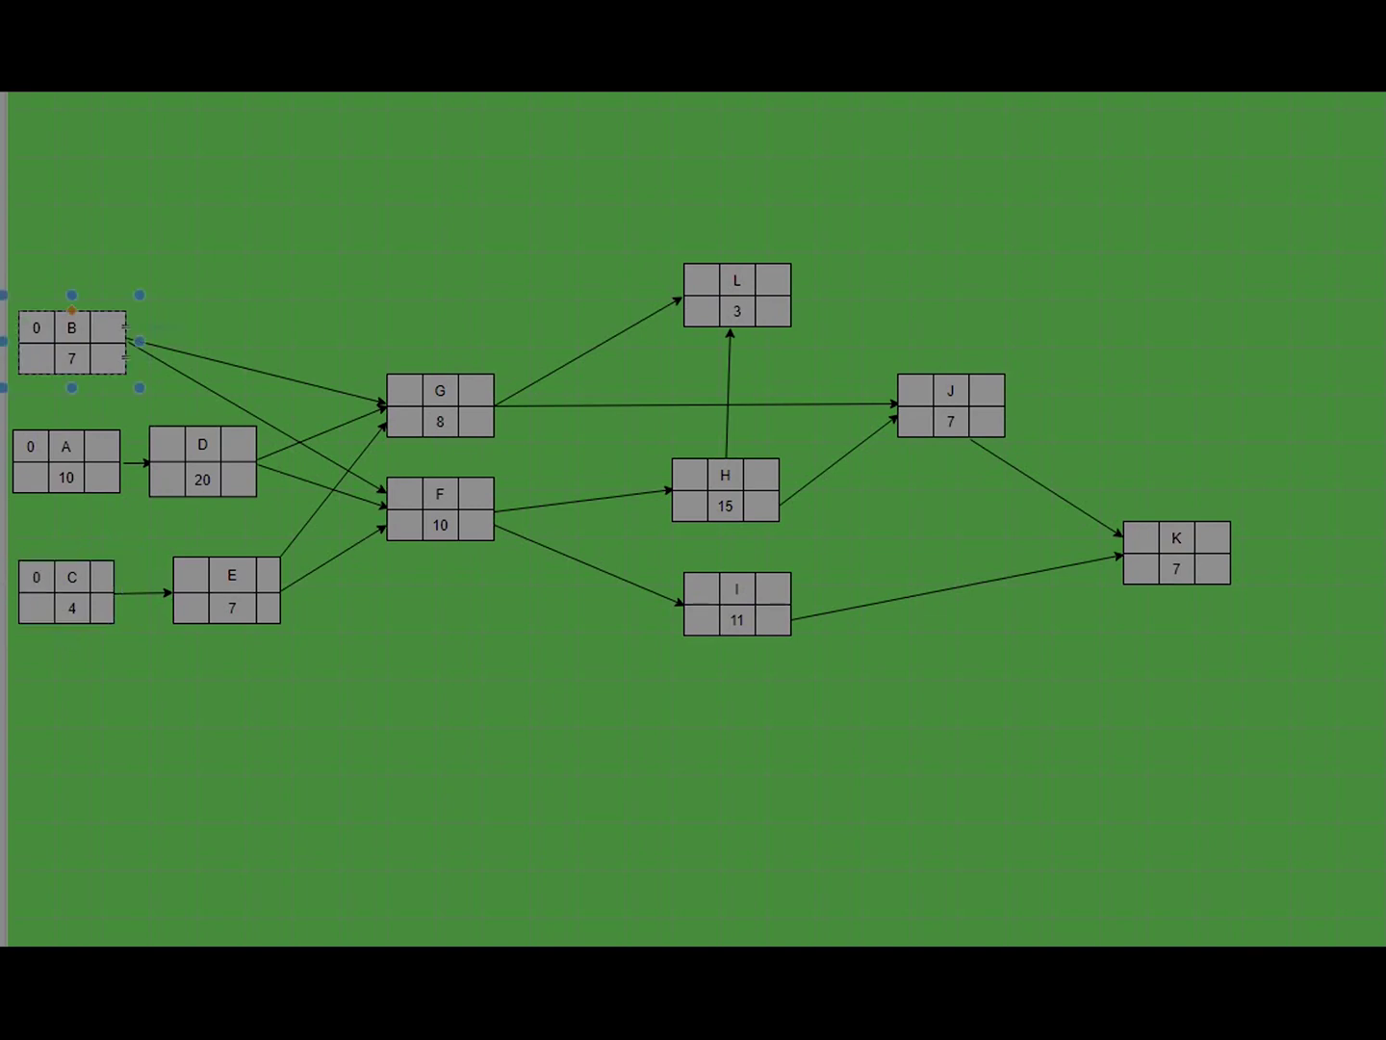
left_click(108, 327)
type("7")
left_click(103, 446)
left_click(102, 446)
type("10")
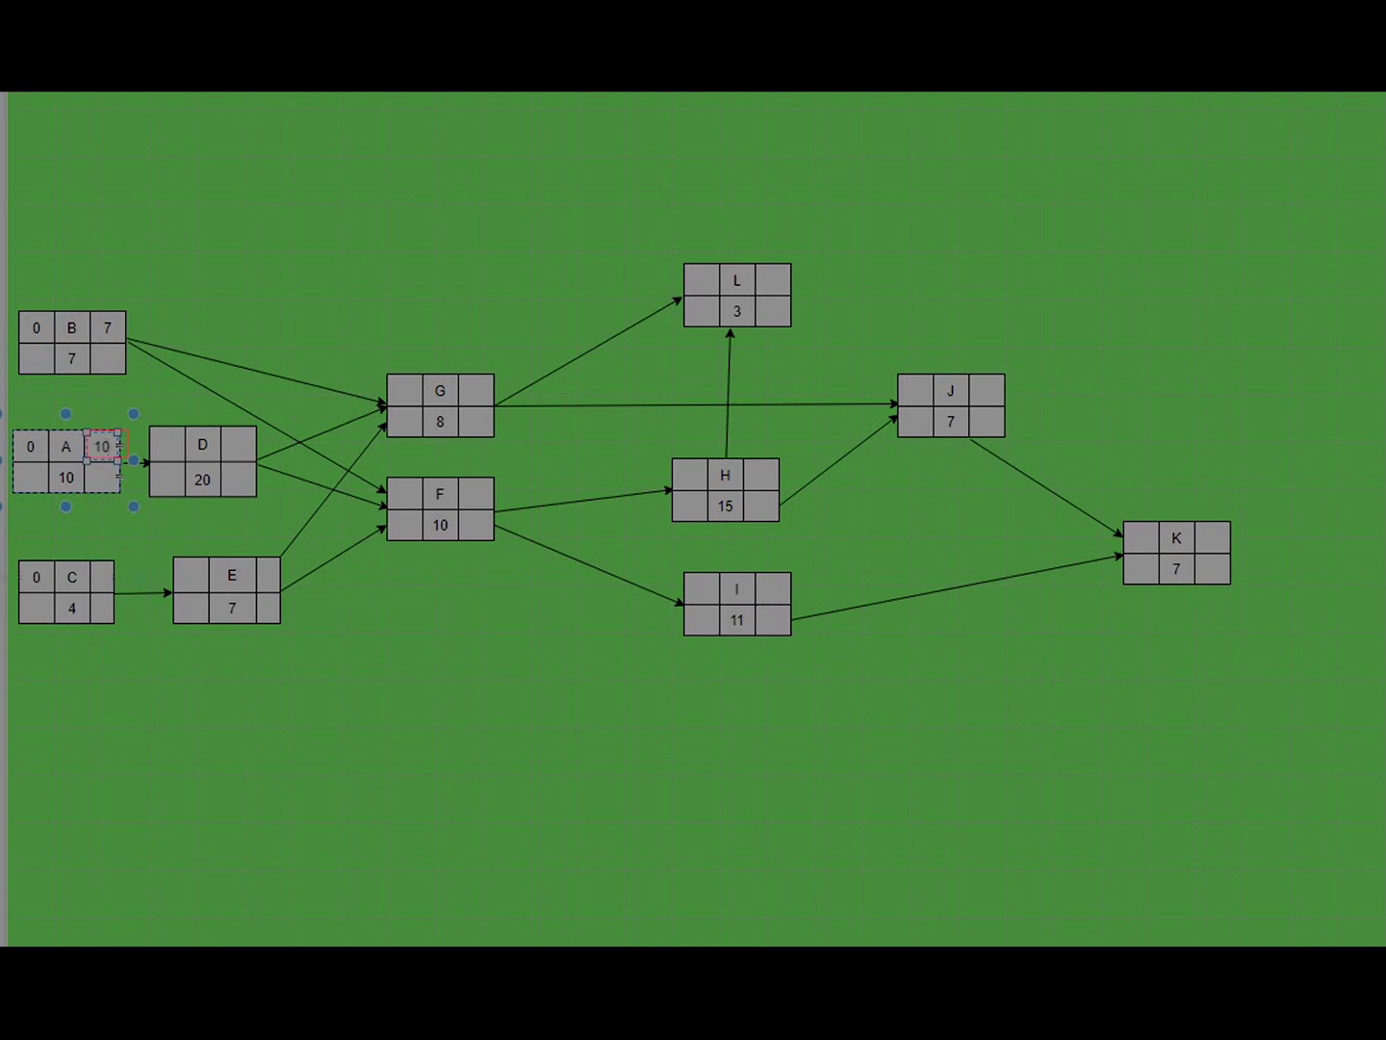
left_click(102, 577)
left_click(102, 577)
type("4")
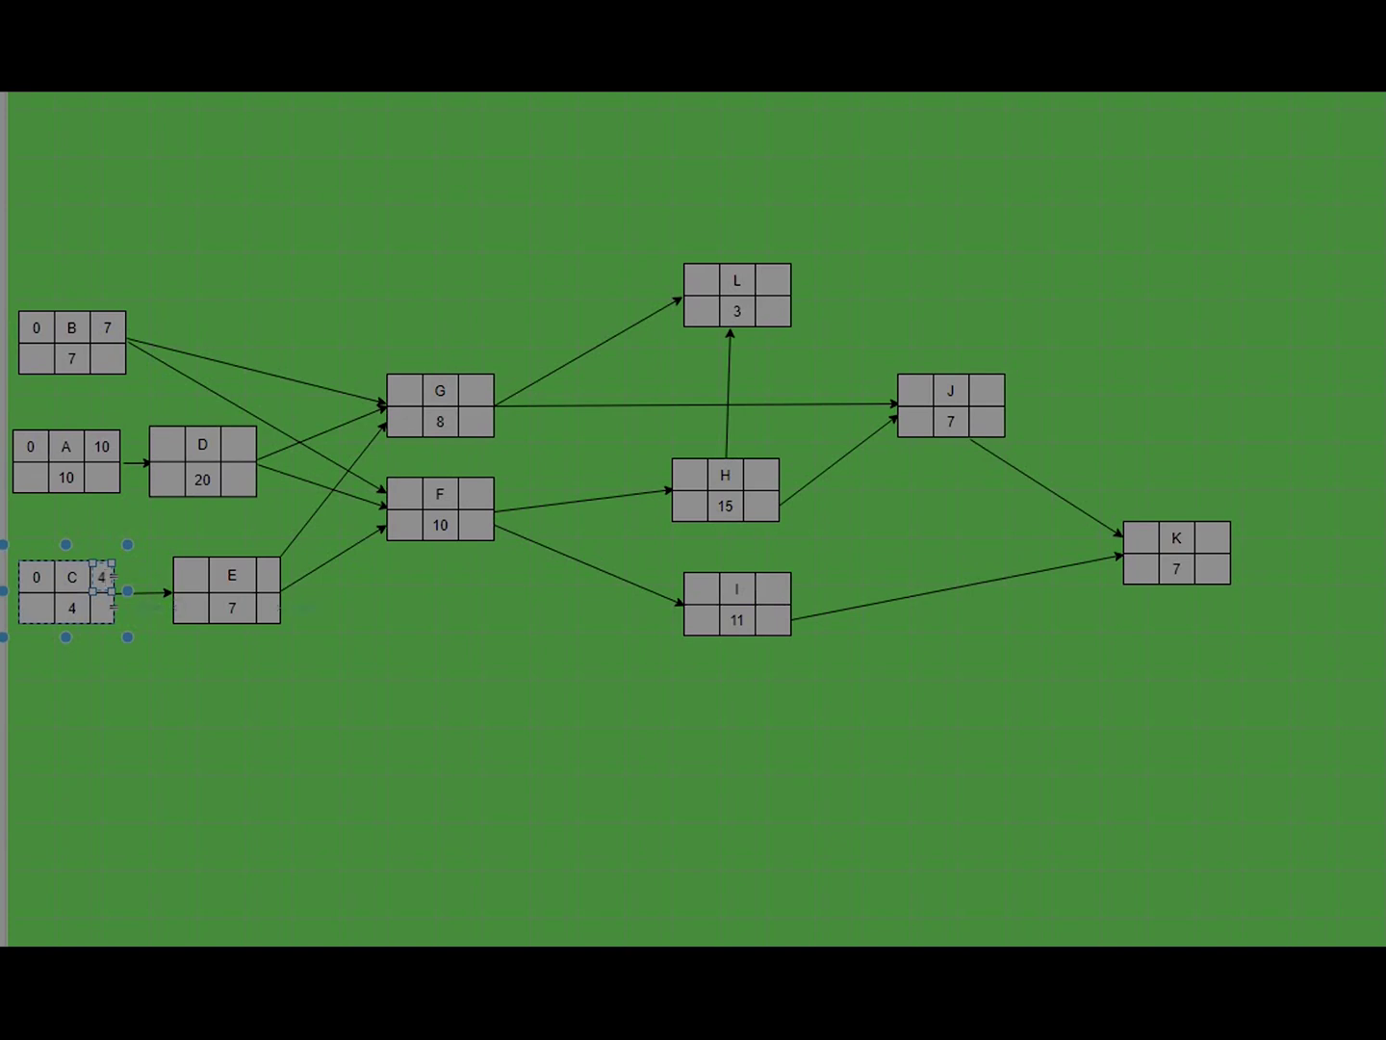
- Give activity E an earliest start of 4 and an earliest finish of 11
left_click(193, 574)
left_click(192, 574)
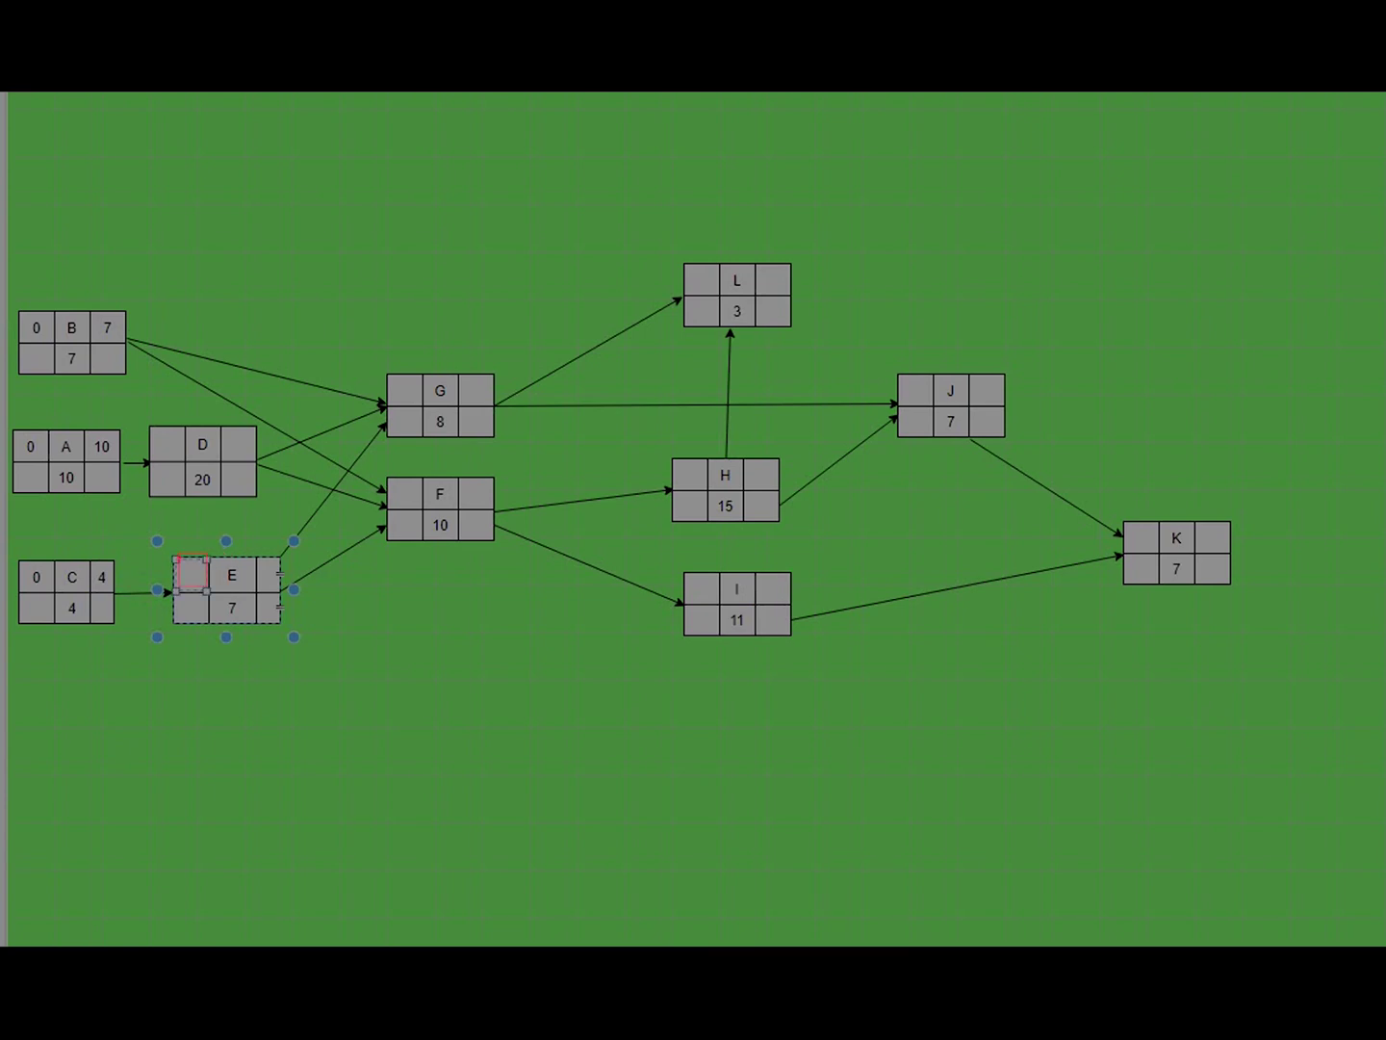
type("4")
left_click(268, 575)
type("11")
- Give activity D an earliest start of 10 and an earliest finish of 30
left_click(167, 444)
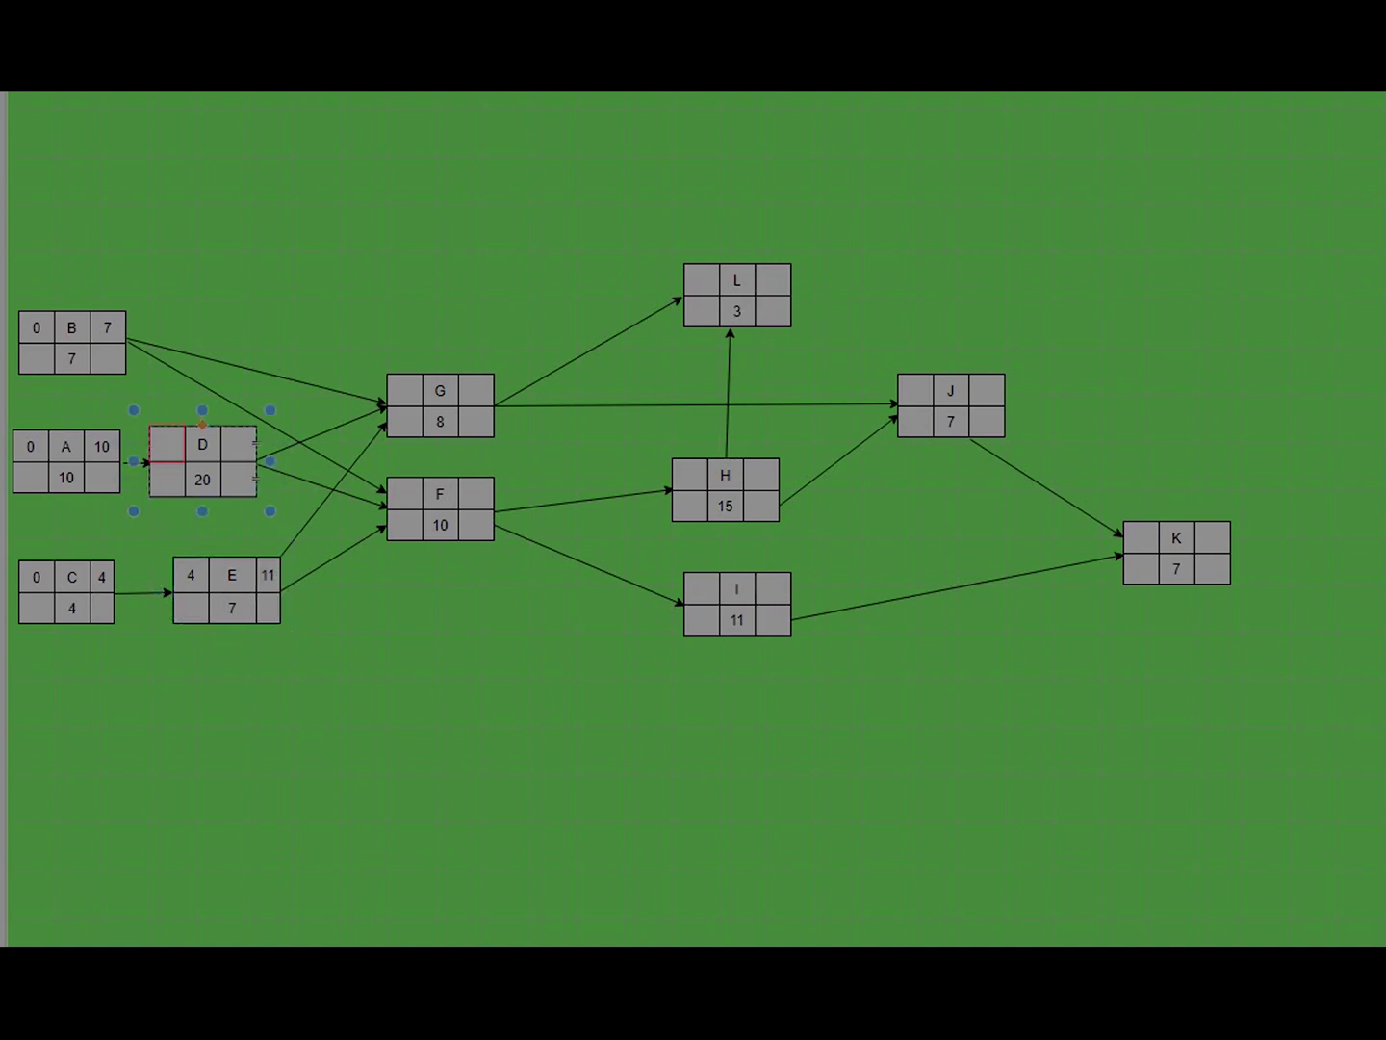
left_click(166, 445)
type("10")
left_click(239, 445)
type("30")
- Give activity F an earliest start of 30 and an earliest finish of 40
left_click(404, 493)
left_click(404, 493)
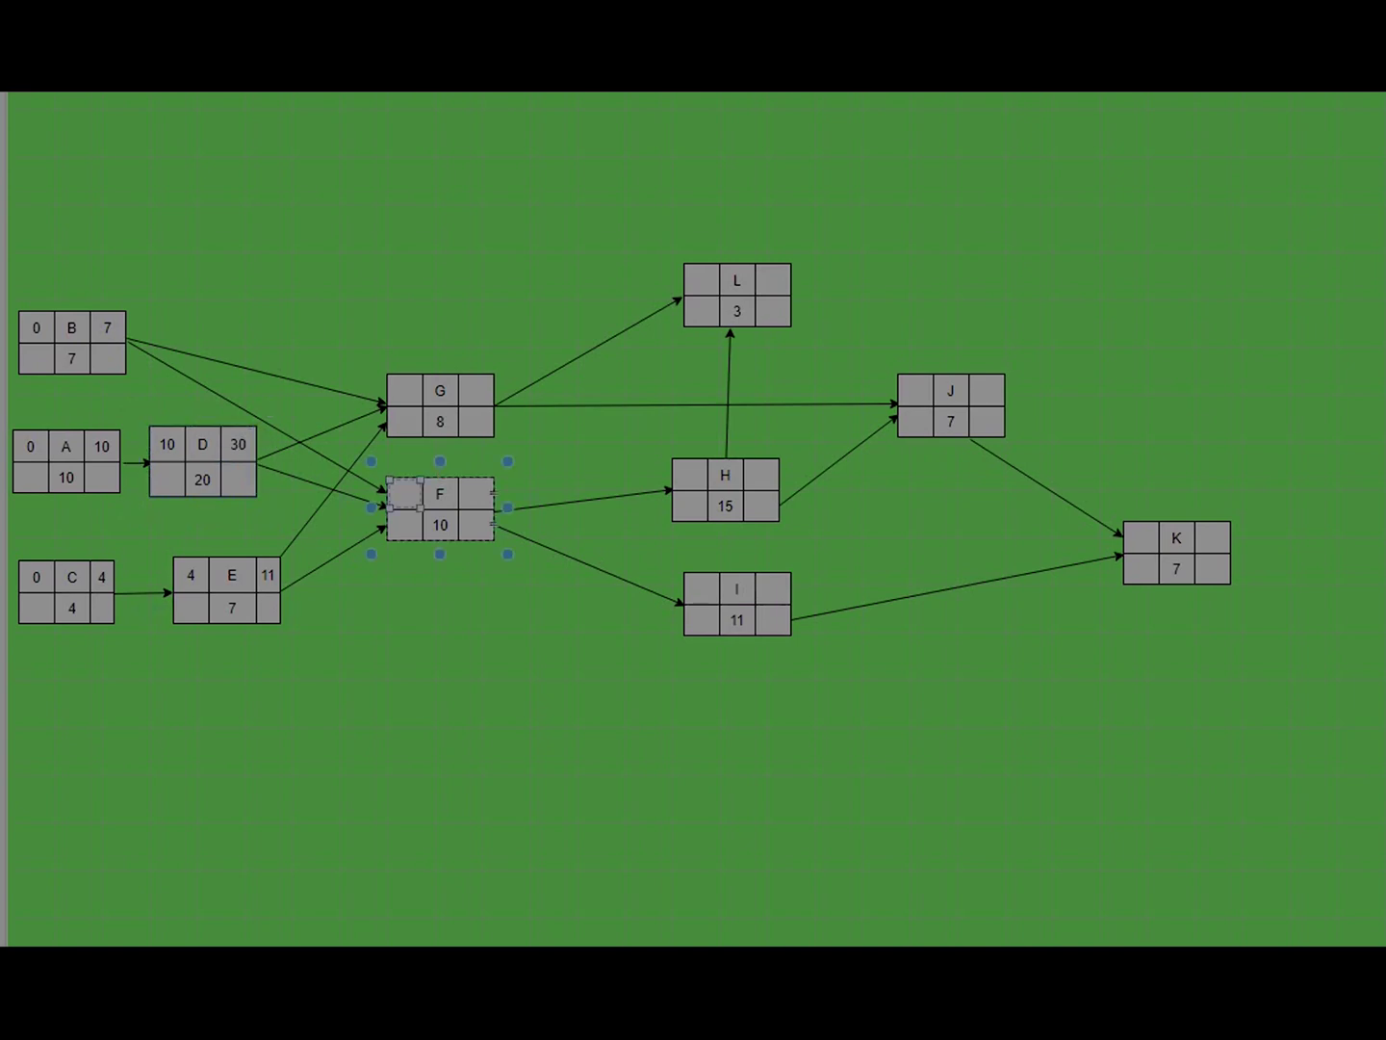
type("30")
left_click(476, 493)
type("40")
- Give activity G an earliest start of 30 and an earliest finish of 38
left_click(404, 390)
type("30")
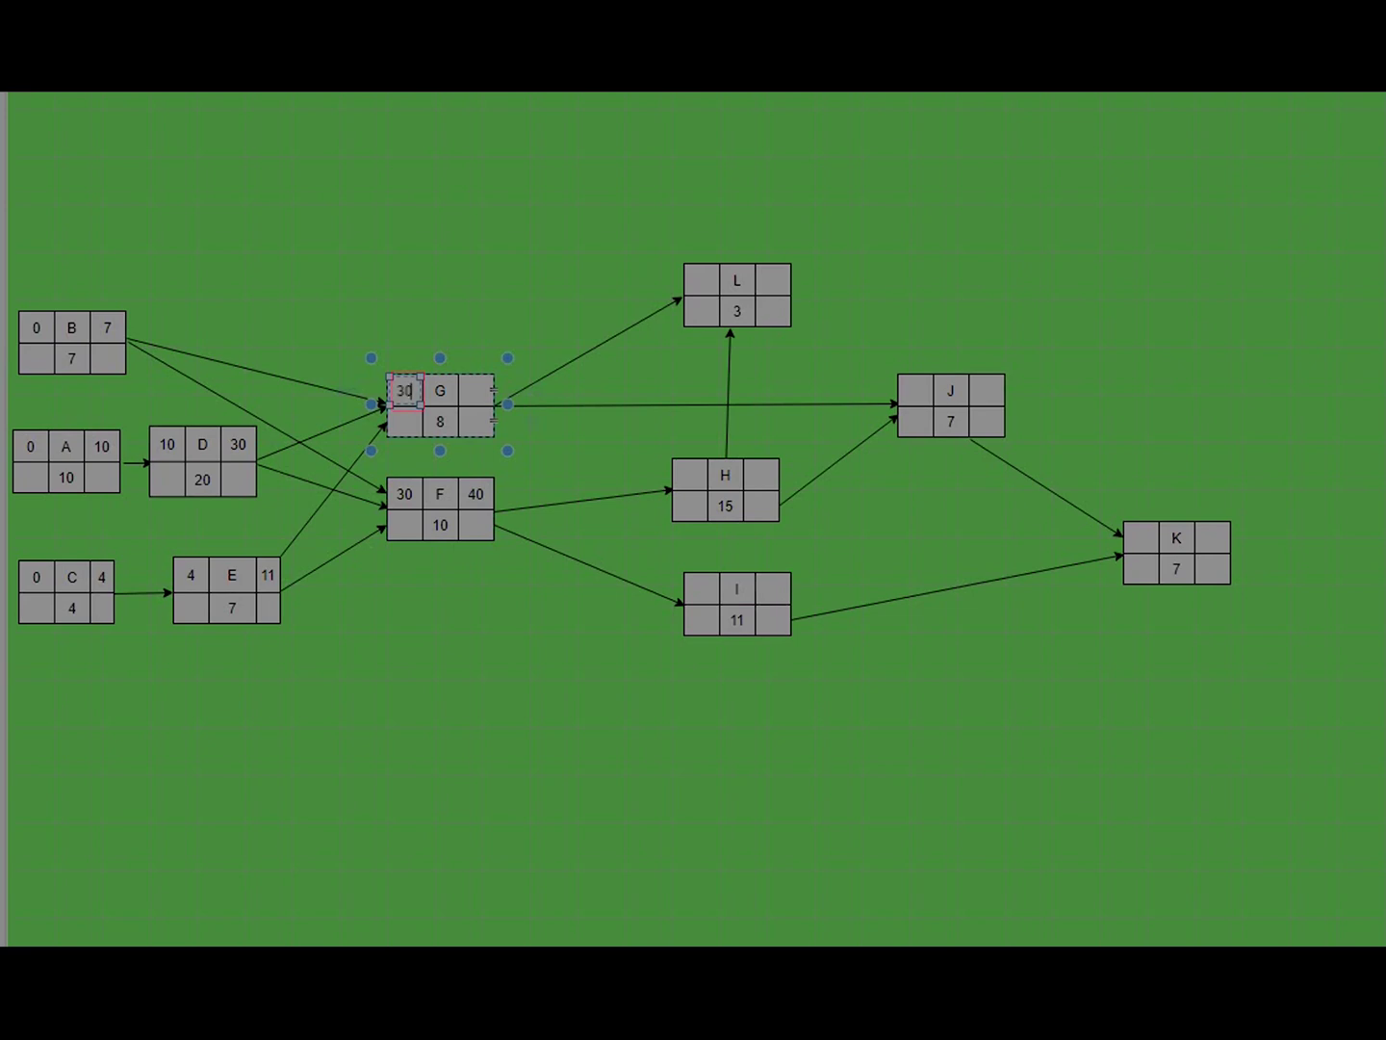
left_click(476, 390)
type("38")
- Give activity I an earliest start of 40 and an earliest finish of 51
left_click(702, 588)
left_click(702, 588)
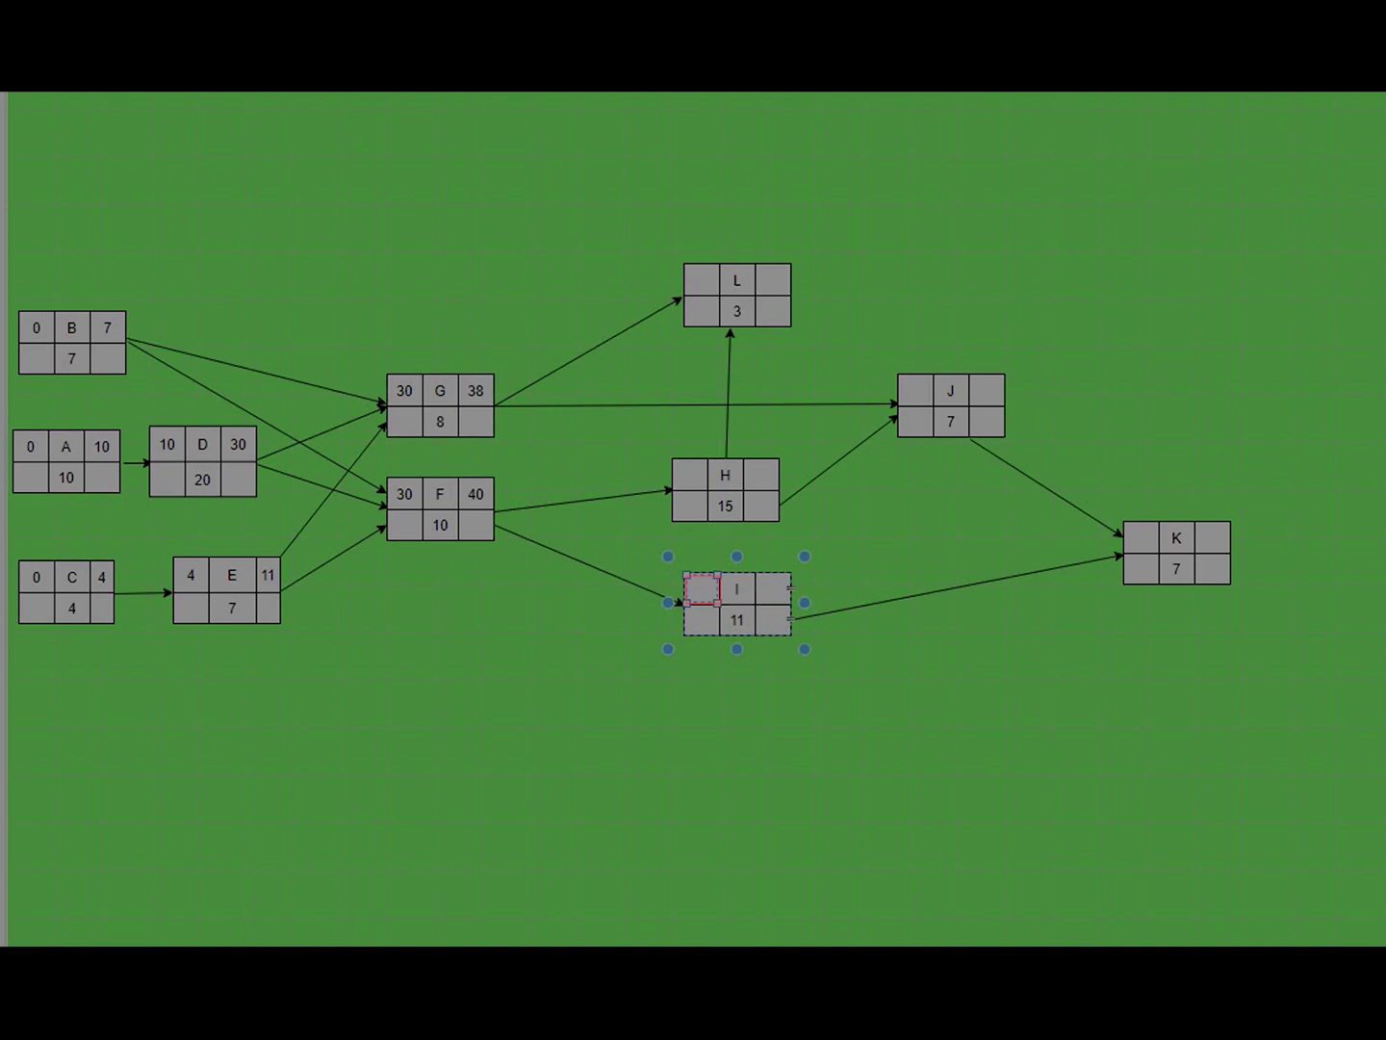
type("40")
left_click(773, 588)
type("51")
- Give activity H an earliest start of 40 and an earliest finish of 55
left_click(690, 475)
left_click(690, 474)
type("40")
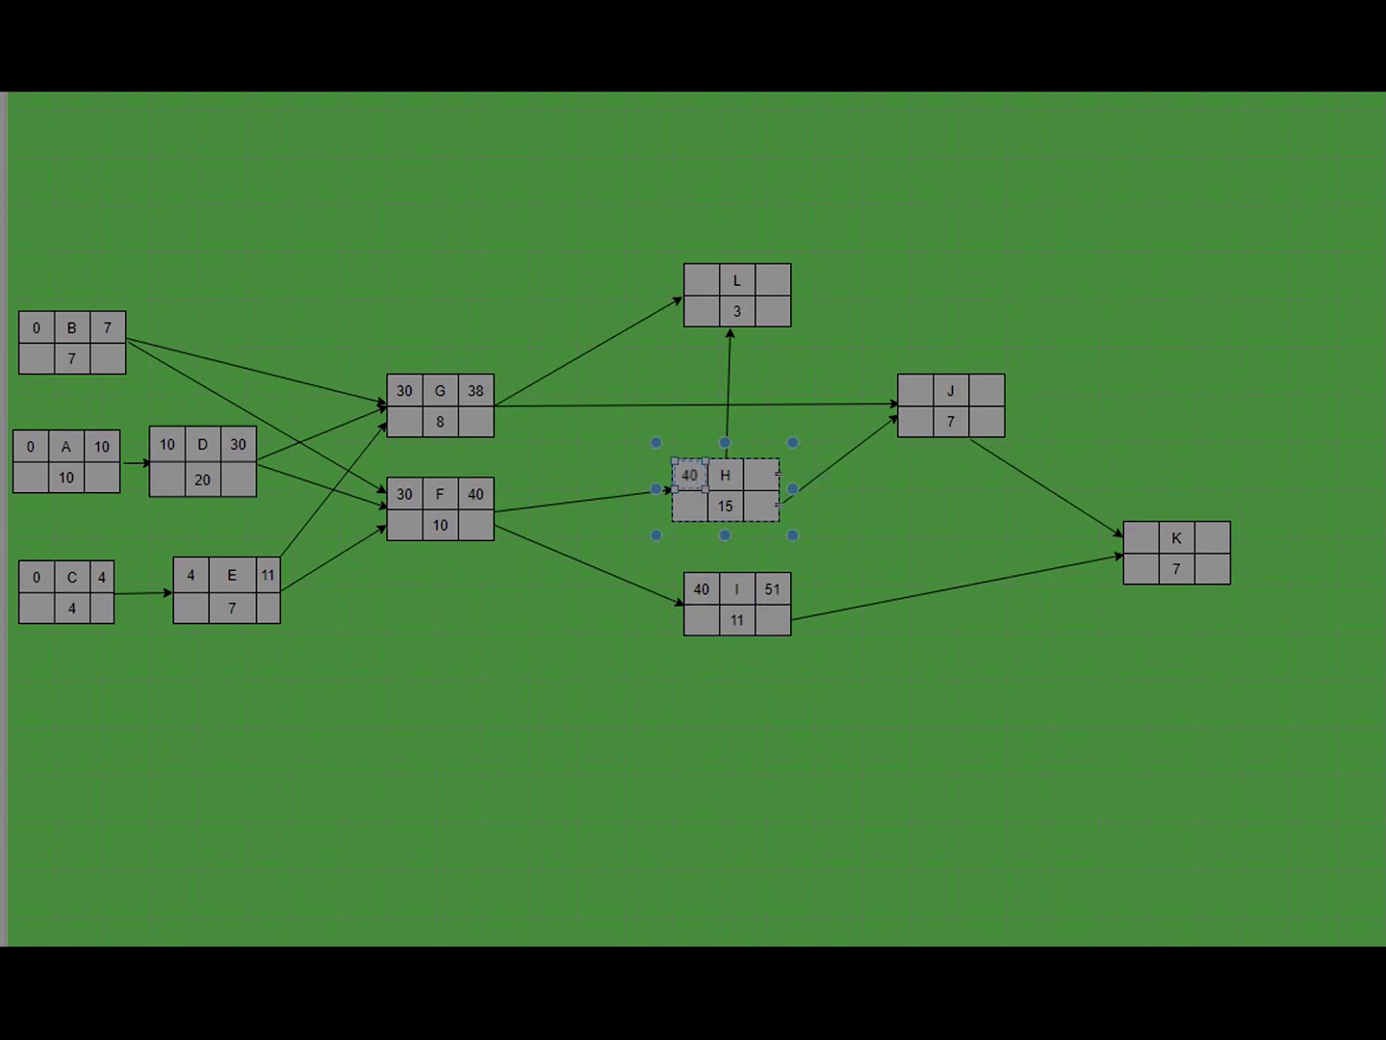
left_click(760, 475)
type("55")
- Give activity L an earliest start of 55 and an earliest finish of 58
left_click(702, 279)
left_click(702, 279)
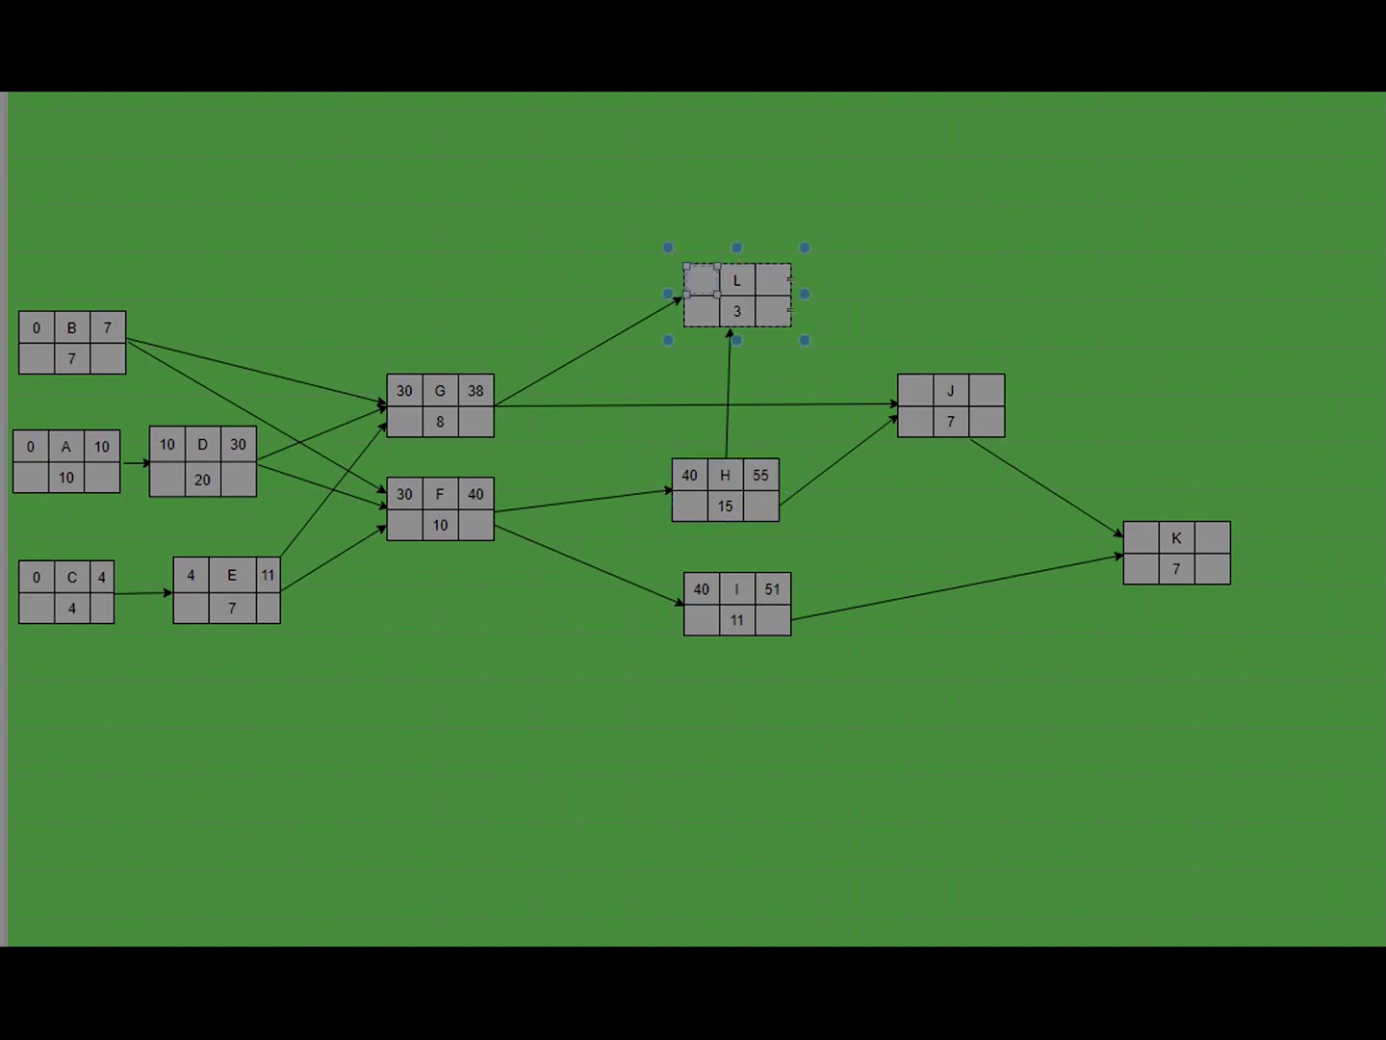
type("55")
left_click(773, 280)
type("58")
key("Escape")
- Give activity J an earliest start of 55 and an earliest finish of 62
left_click(915, 390)
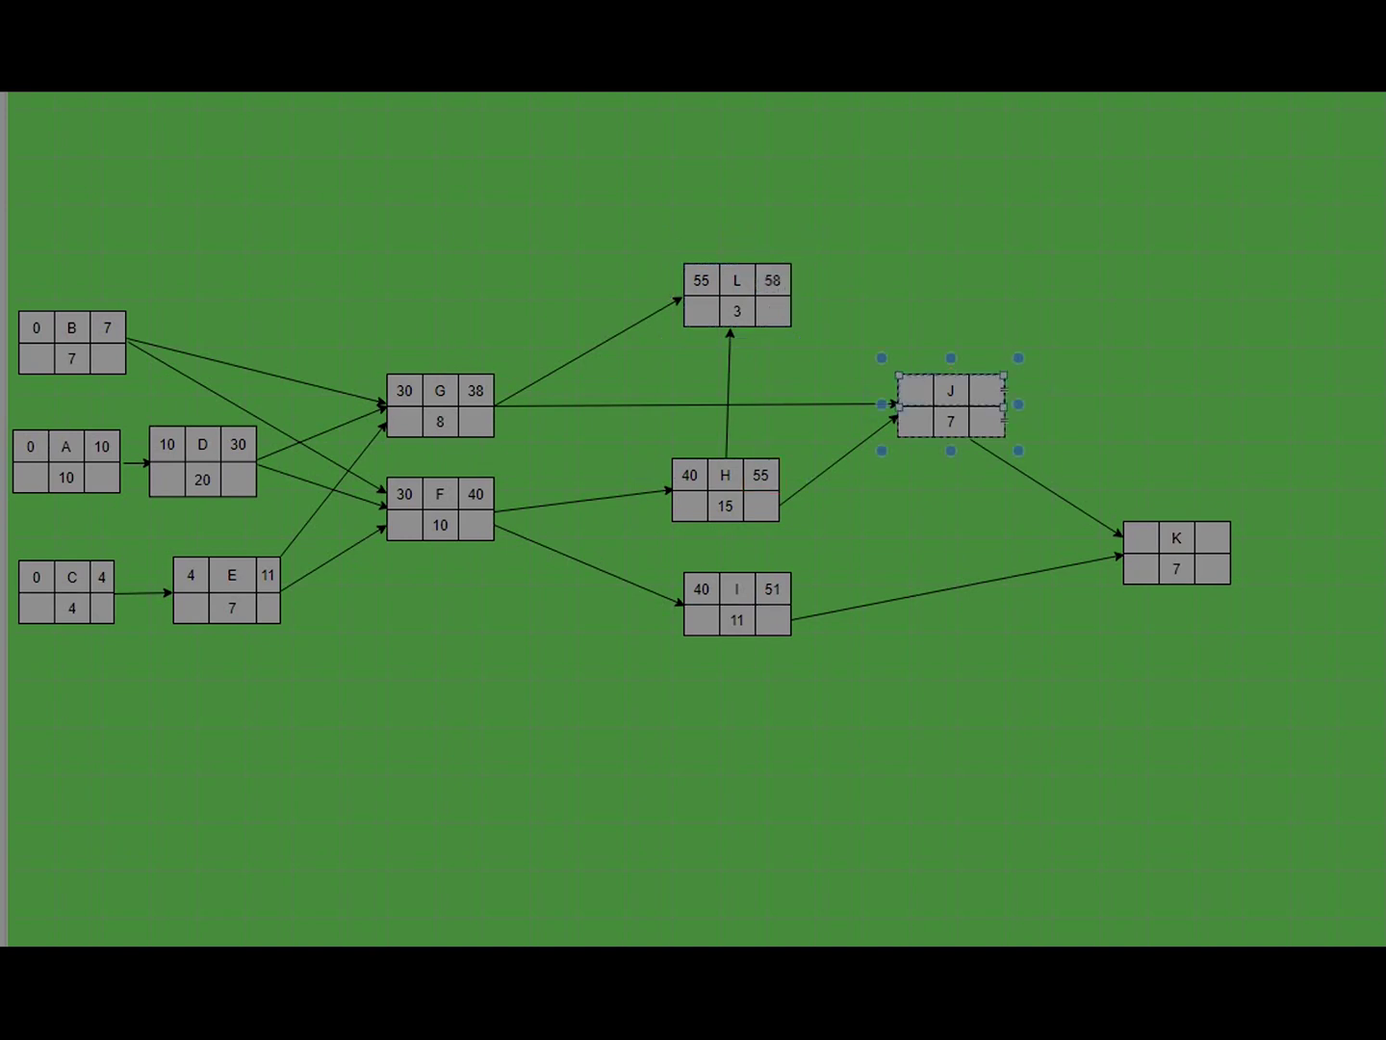
type("55")
left_click(986, 390)
type("62")
- Give activity K an earliest start of 62 and an earliest finish of 69
left_click(1141, 537)
left_click(1141, 537)
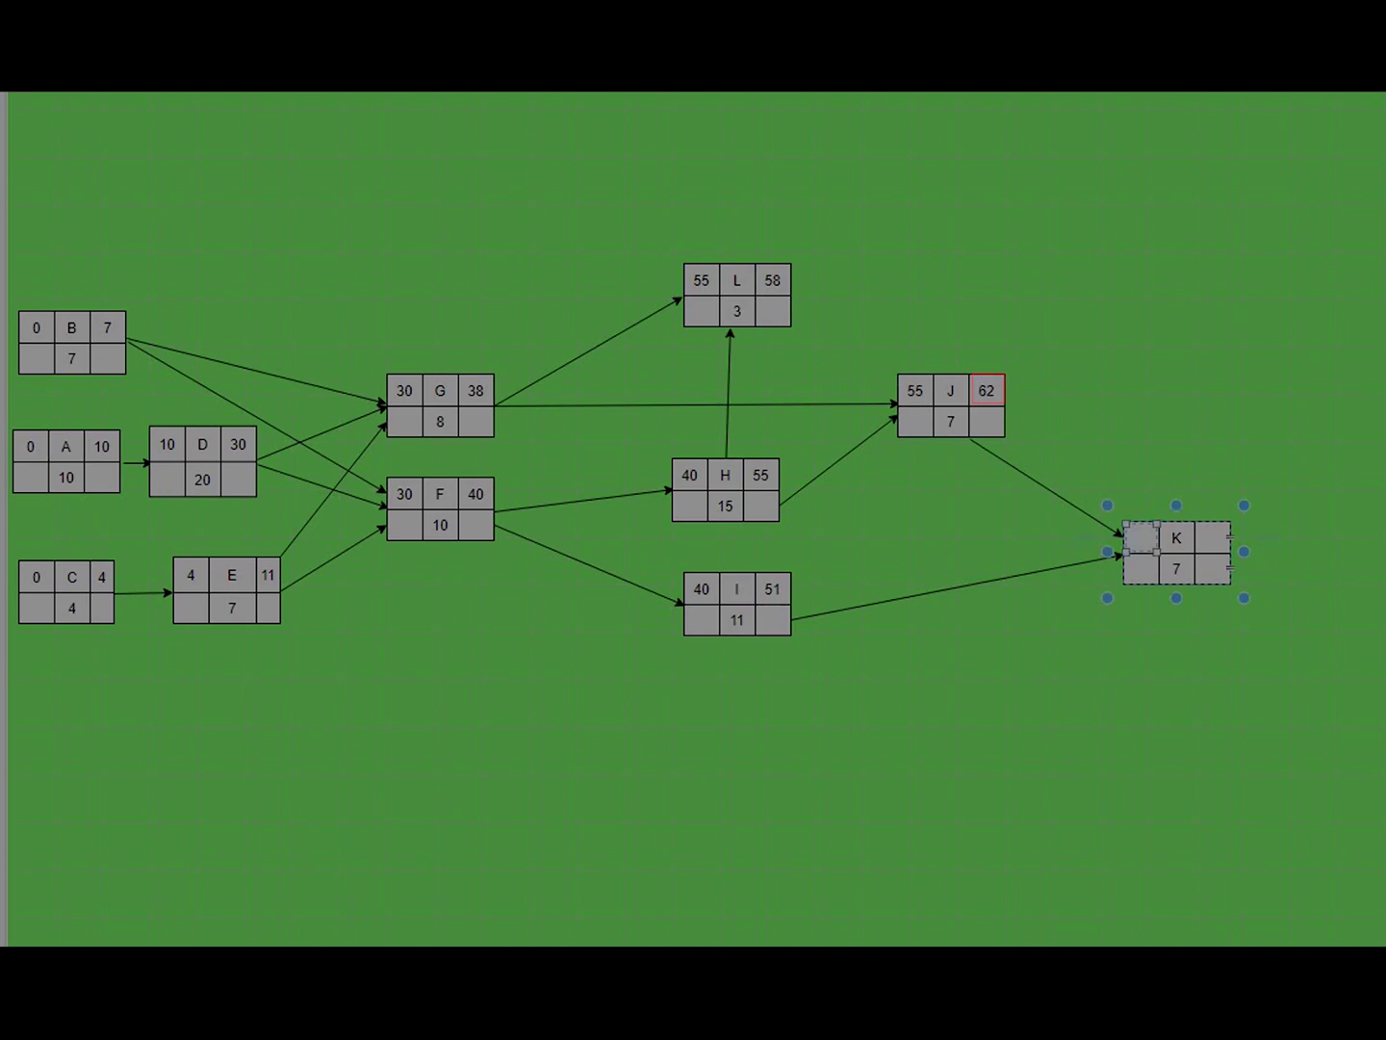
type("62")
left_click(1214, 537)
type("69")
- Fill activity K's lower cells with a latest finish of 69 and a latest start of 62
left_click(1212, 567)
type("69")
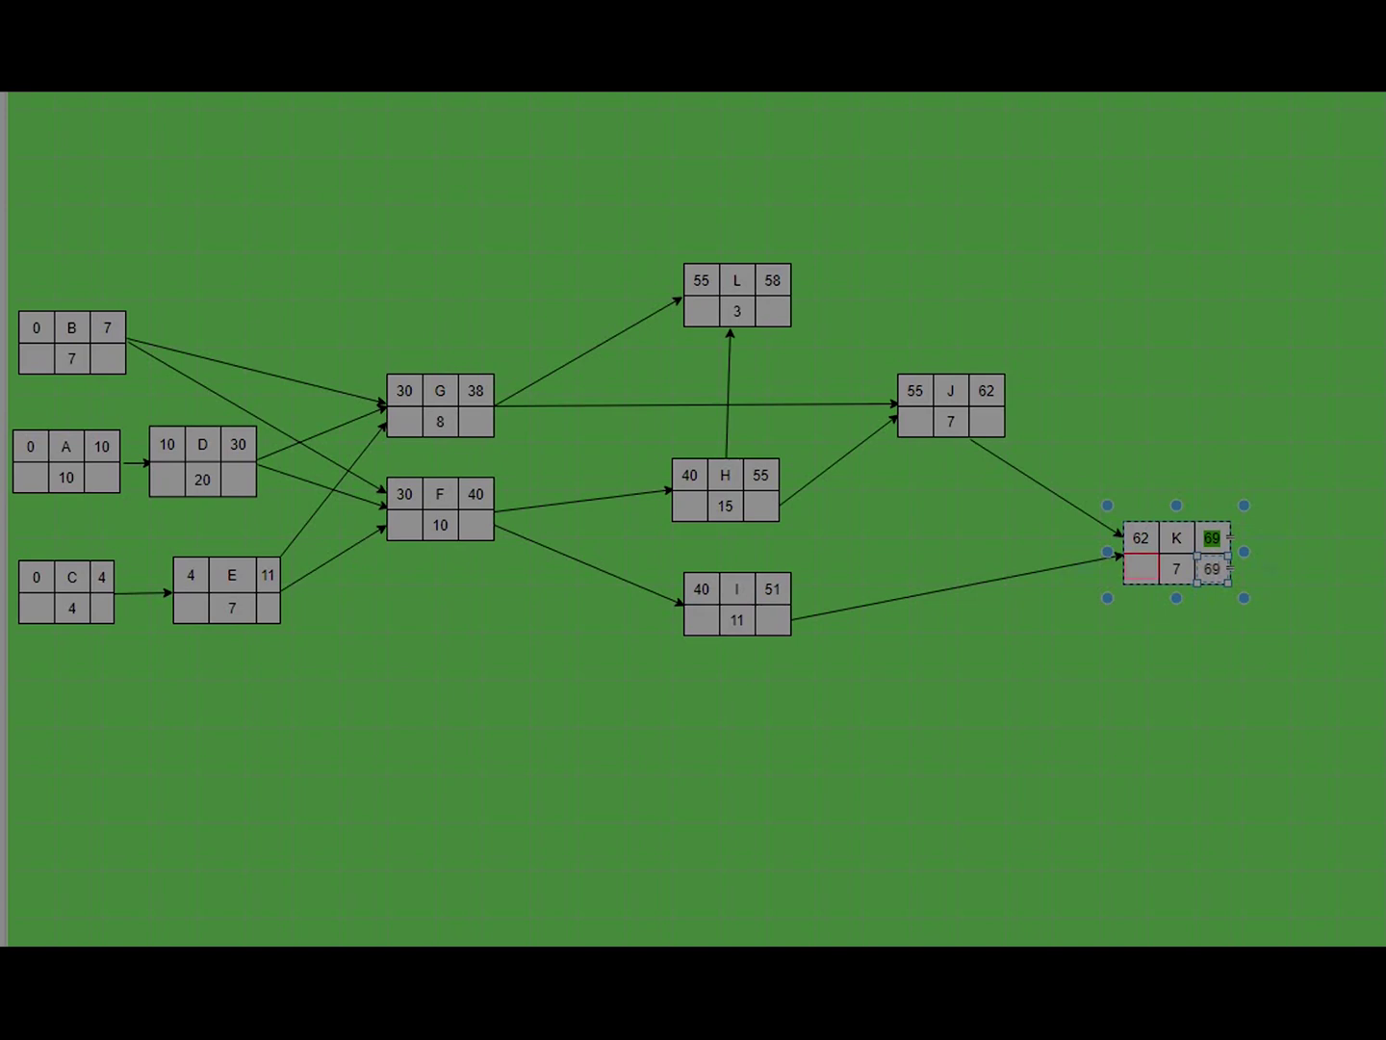
left_click(1139, 567)
type("62")
- Fill activity J's lower cells with a latest finish of 62 and a latest start of 55
left_click(985, 420)
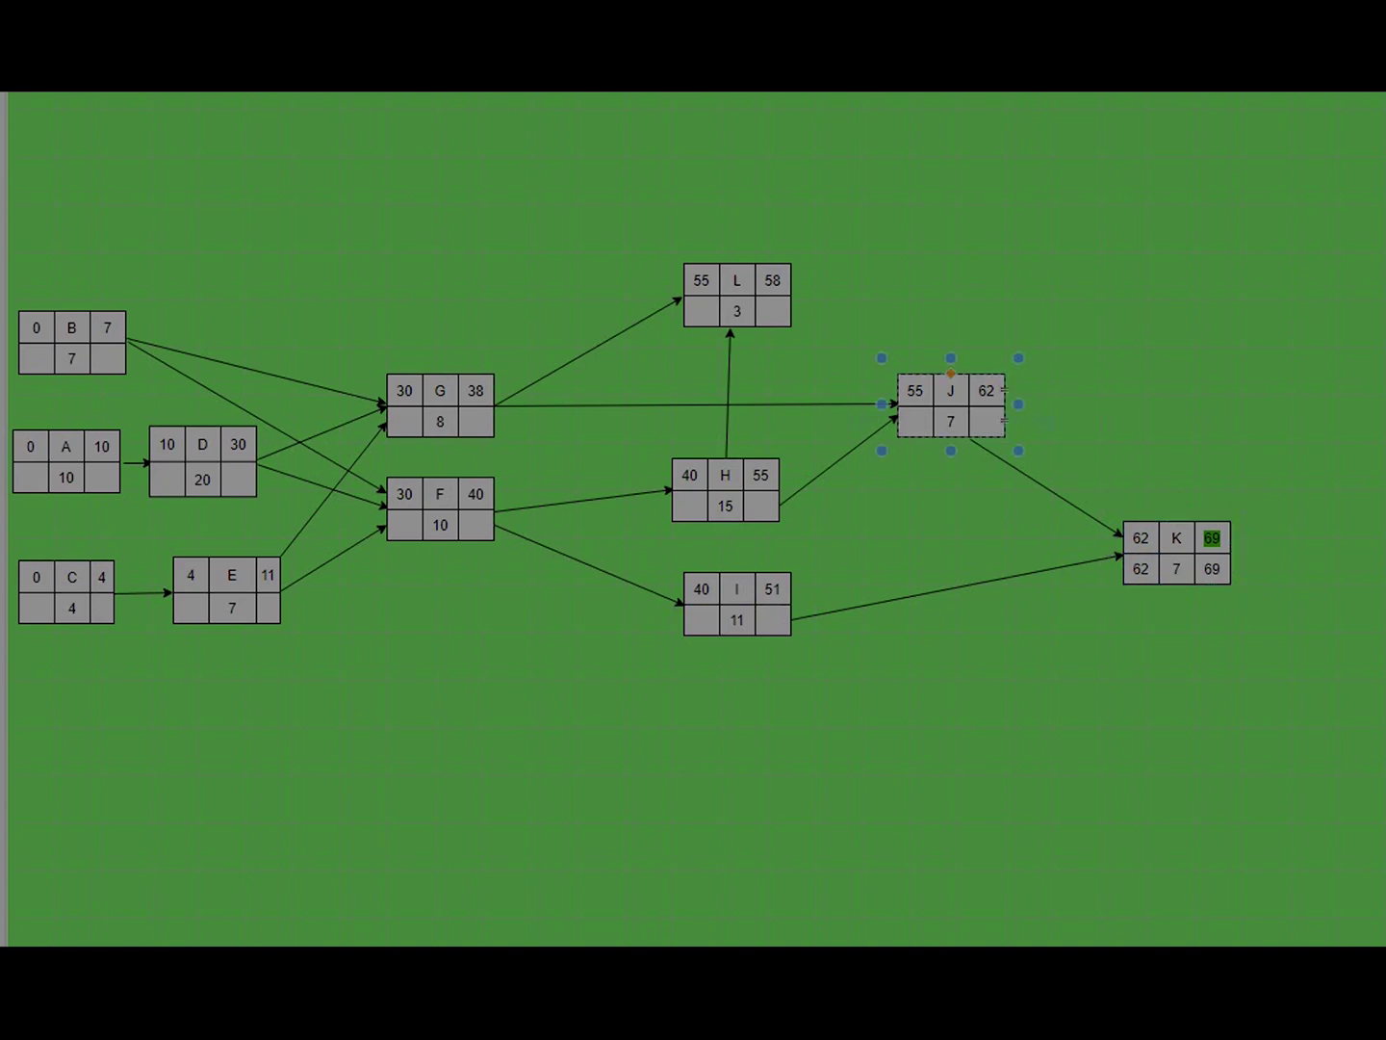
left_click(986, 419)
type("62")
left_click(915, 422)
type("55")
- Fill activity I's lower cells with a latest finish of 62 and a latest start of 51
left_click(774, 620)
left_click(773, 619)
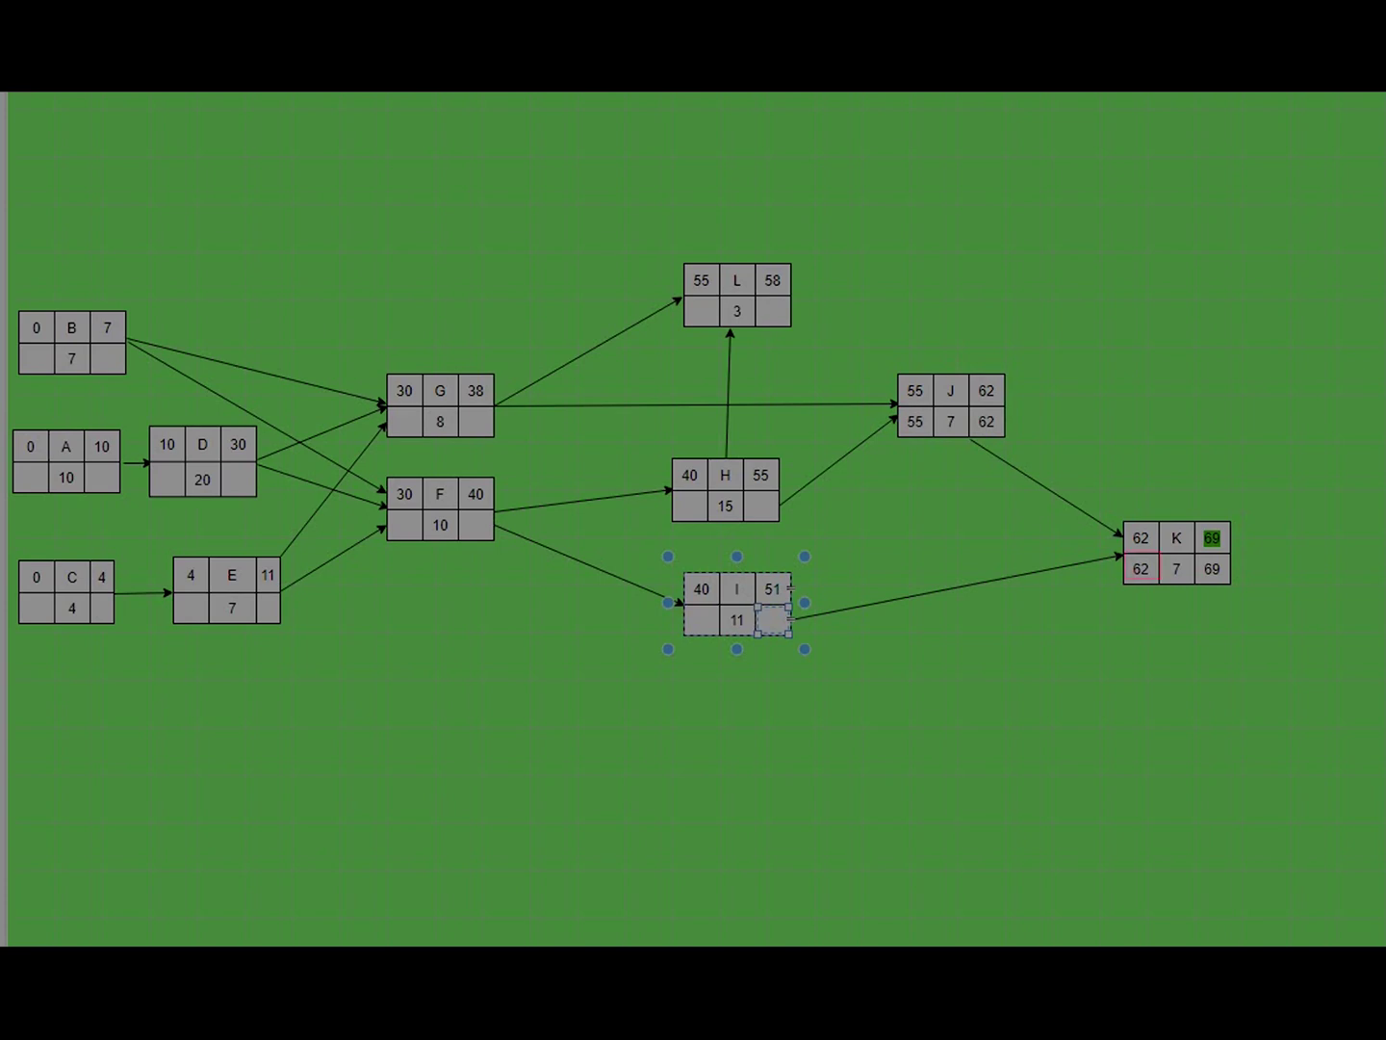
type("62")
left_click(700, 620)
type("51")
- Fill activity L's lower cells with a latest finish of 62 and a latest start of 59
left_click(774, 311)
left_click(774, 311)
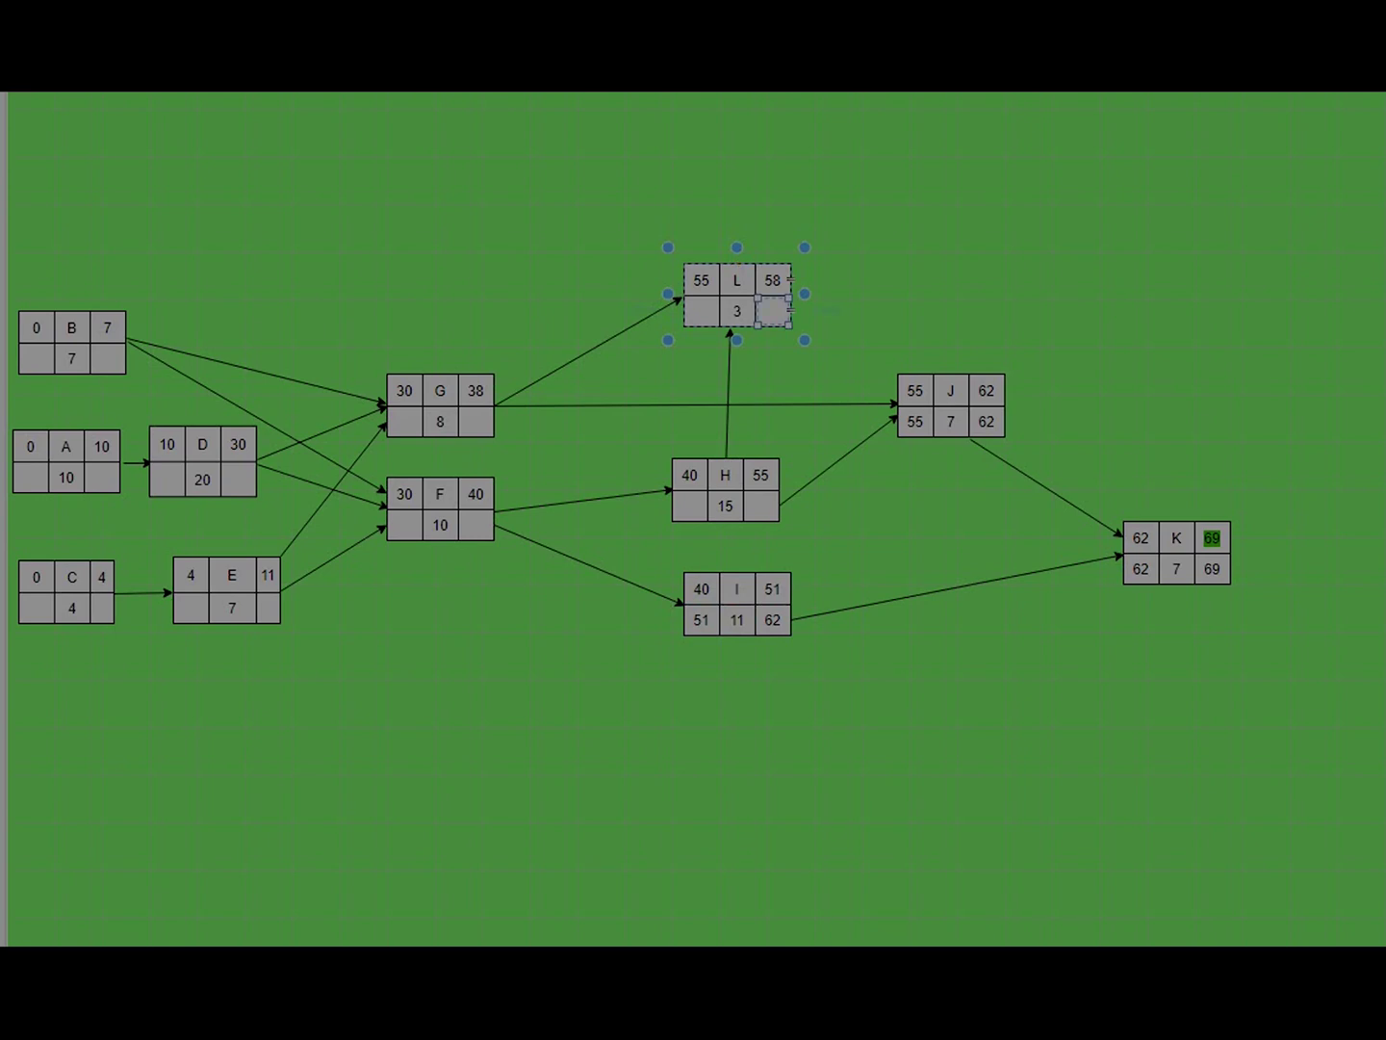
type("62")
left_click(701, 311)
type("59")
key("Escape")
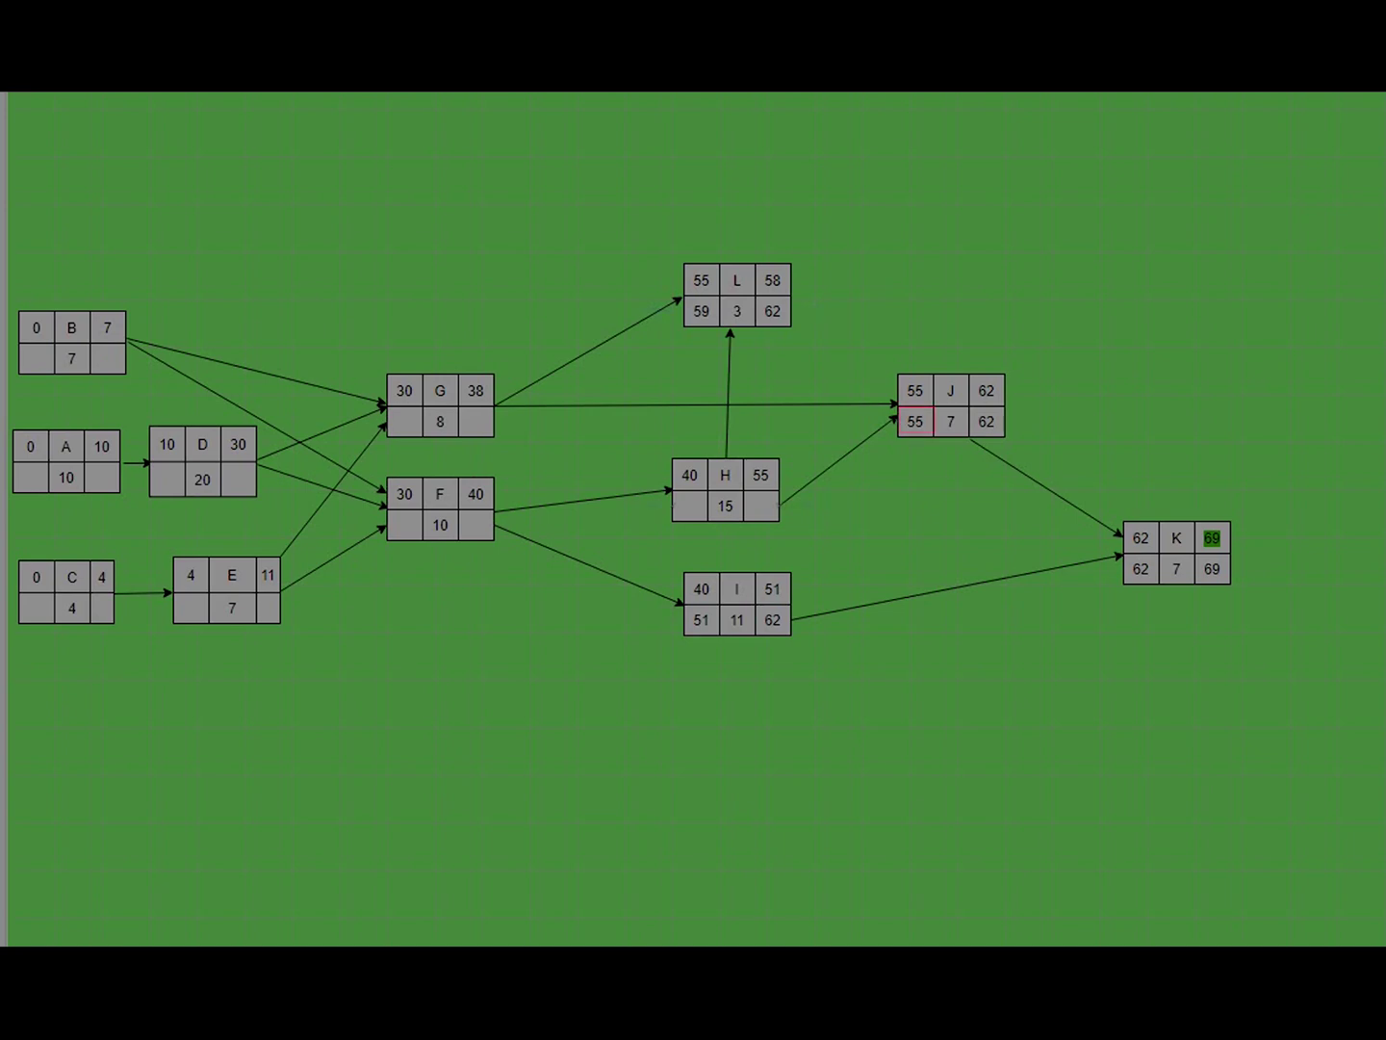
- Fill activity H's lower cells with a latest finish of 55 and a latest start of 40
left_click(761, 505)
left_click(761, 506)
type("55")
left_click(689, 506)
type("40")
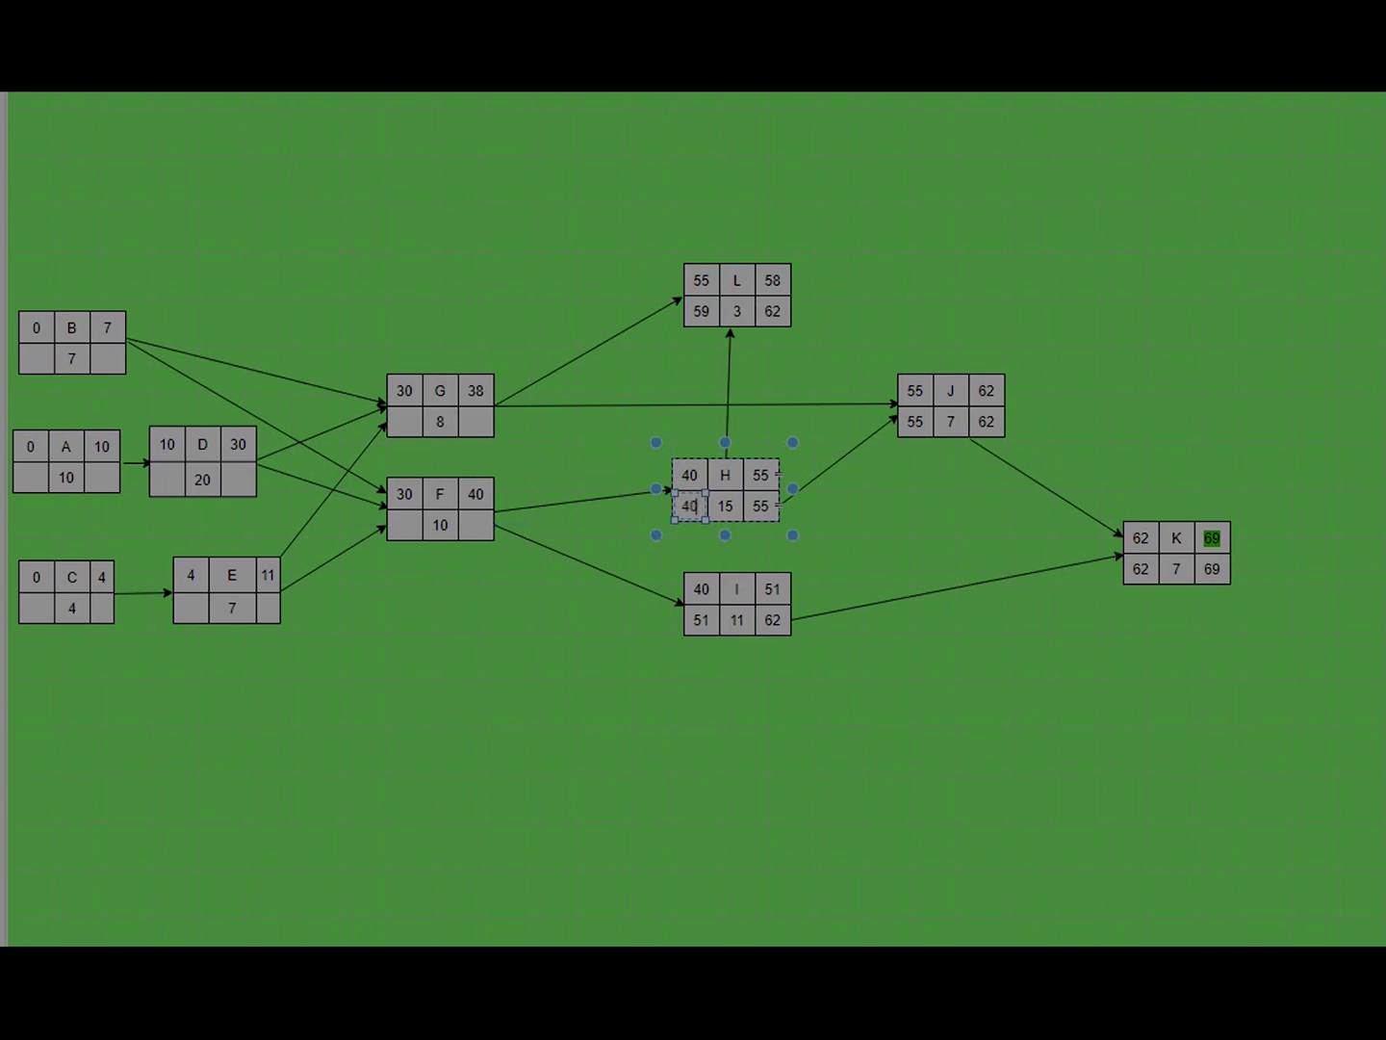
key("Escape")
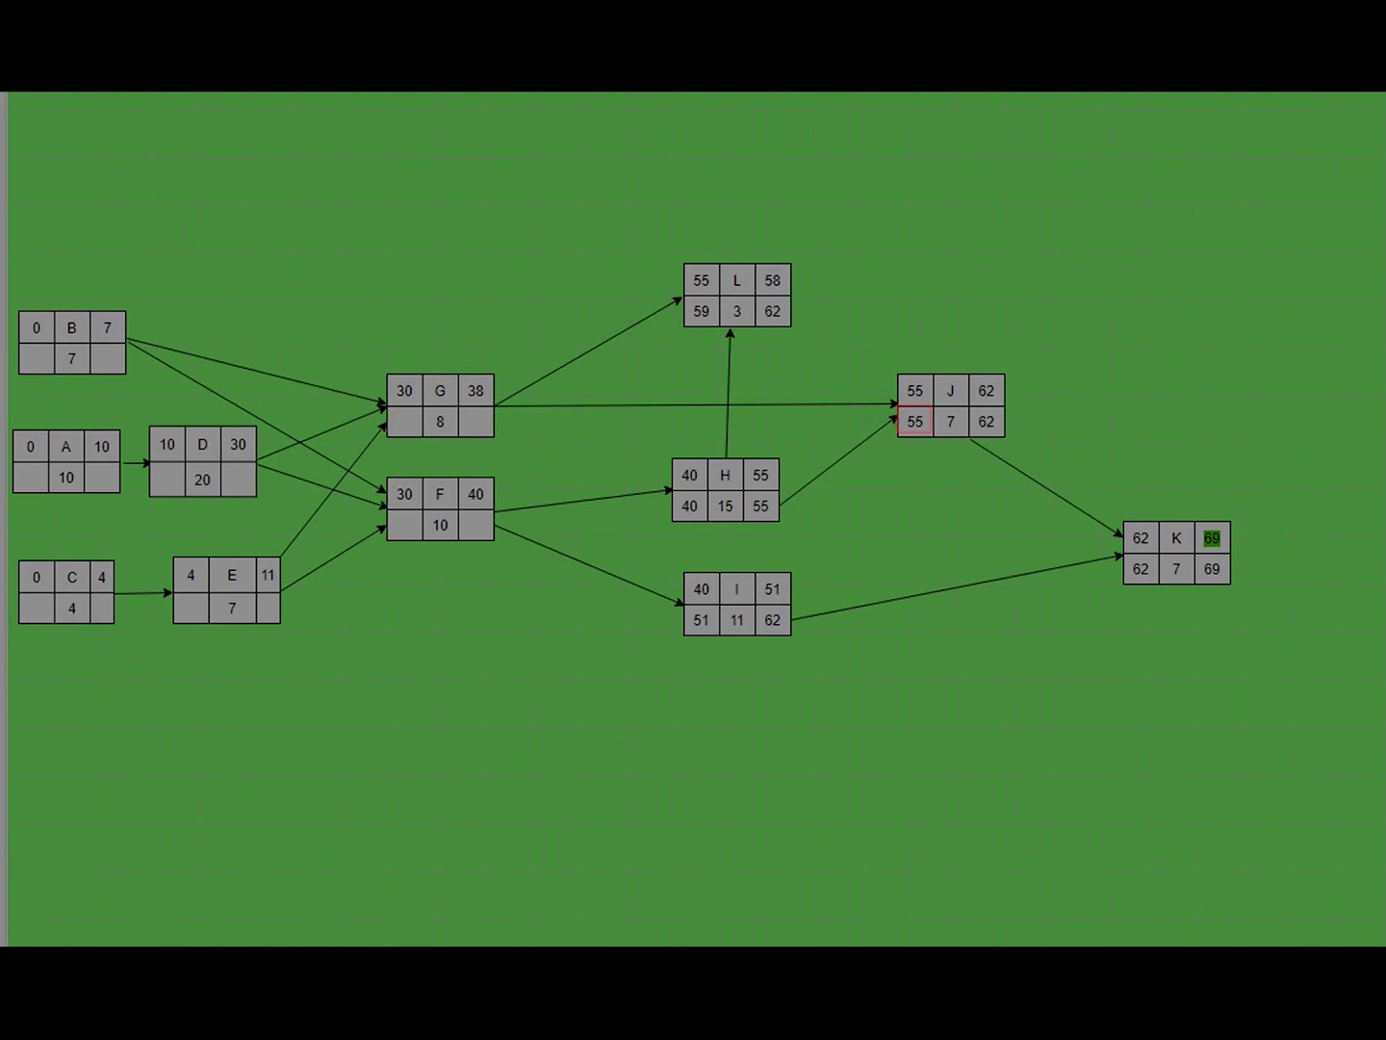
- Fill activity G's lower cells with a latest finish of 55 and a latest start of 47
double_click(475, 420)
type("55")
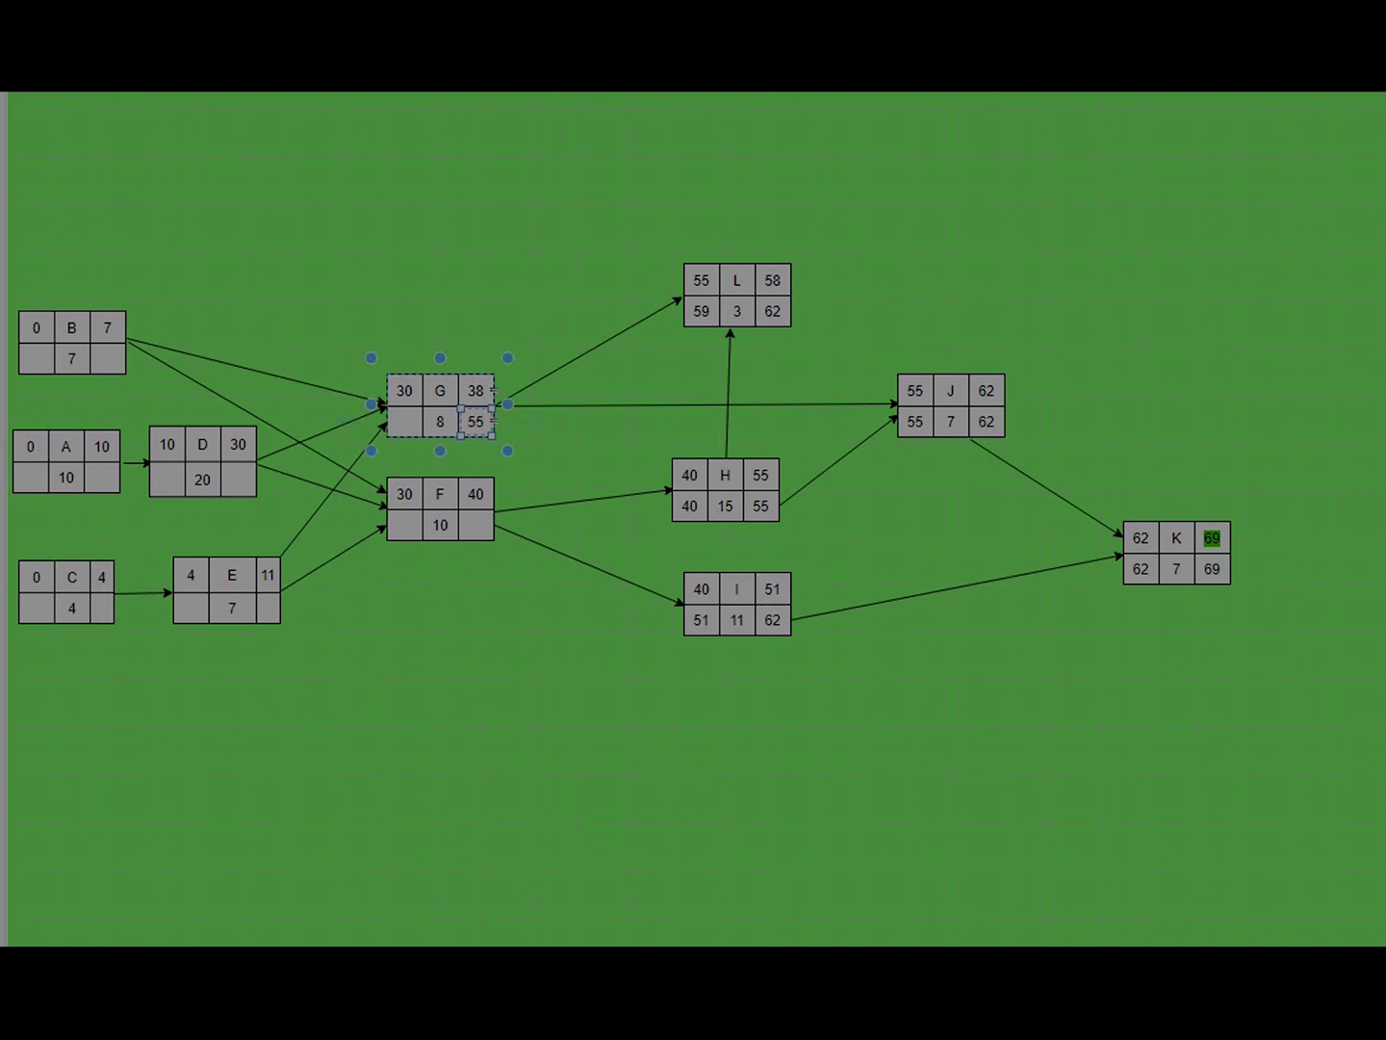
left_click(404, 422)
type("47")
- Fill activity F's lower cells with a latest finish of 40 and a latest start of 30
left_click(475, 523)
double_click(476, 525)
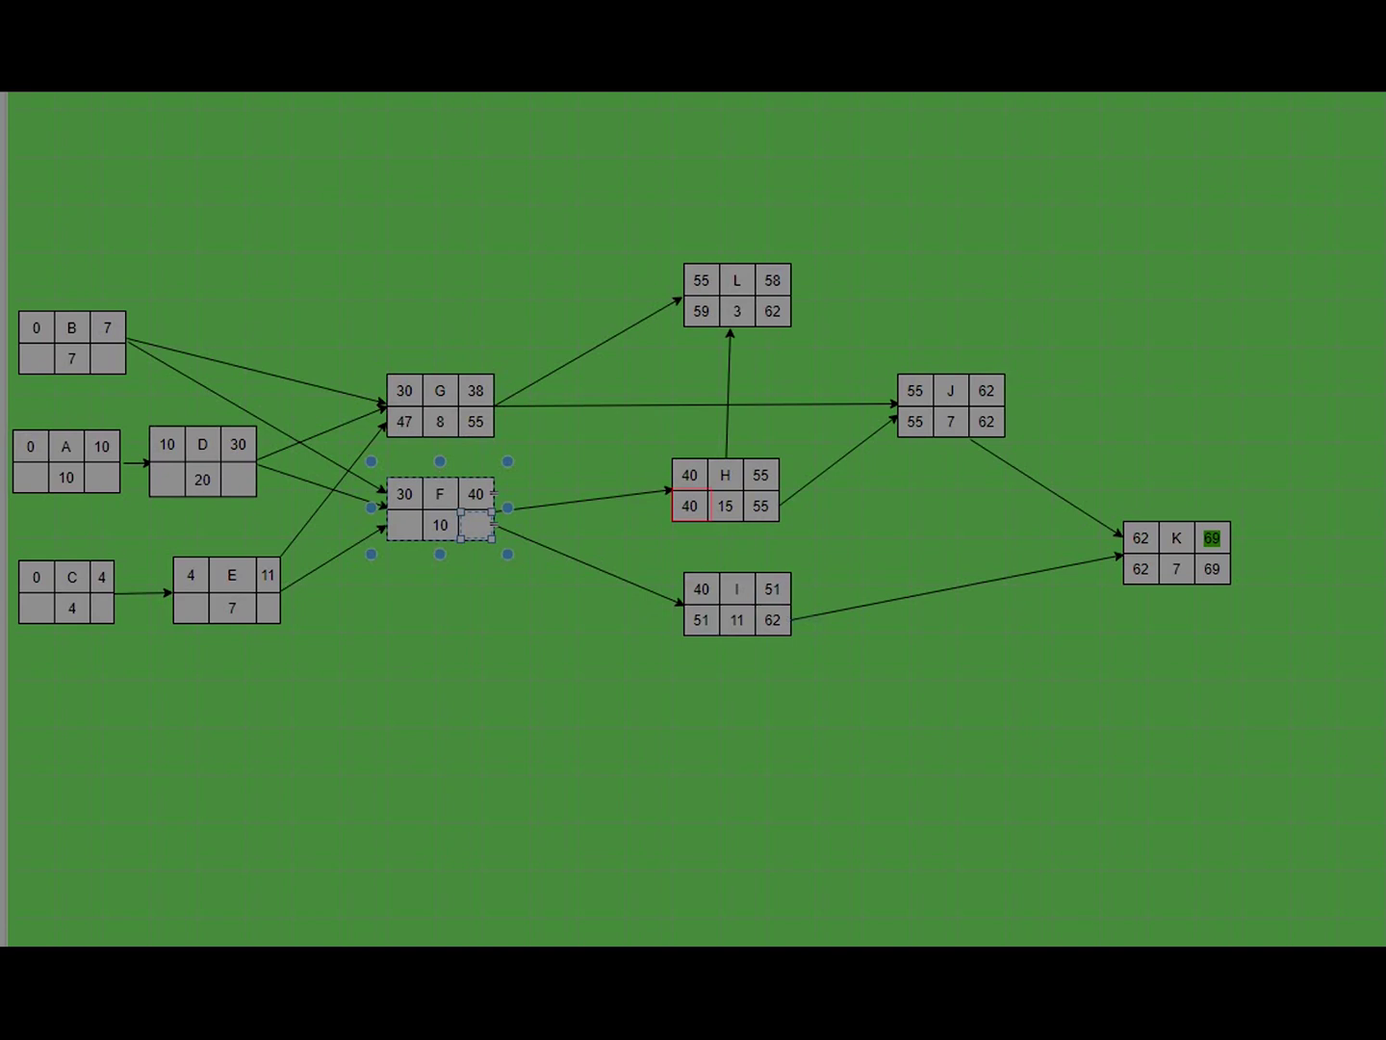
type("40")
left_click(403, 524)
type("30")
key("Escape")
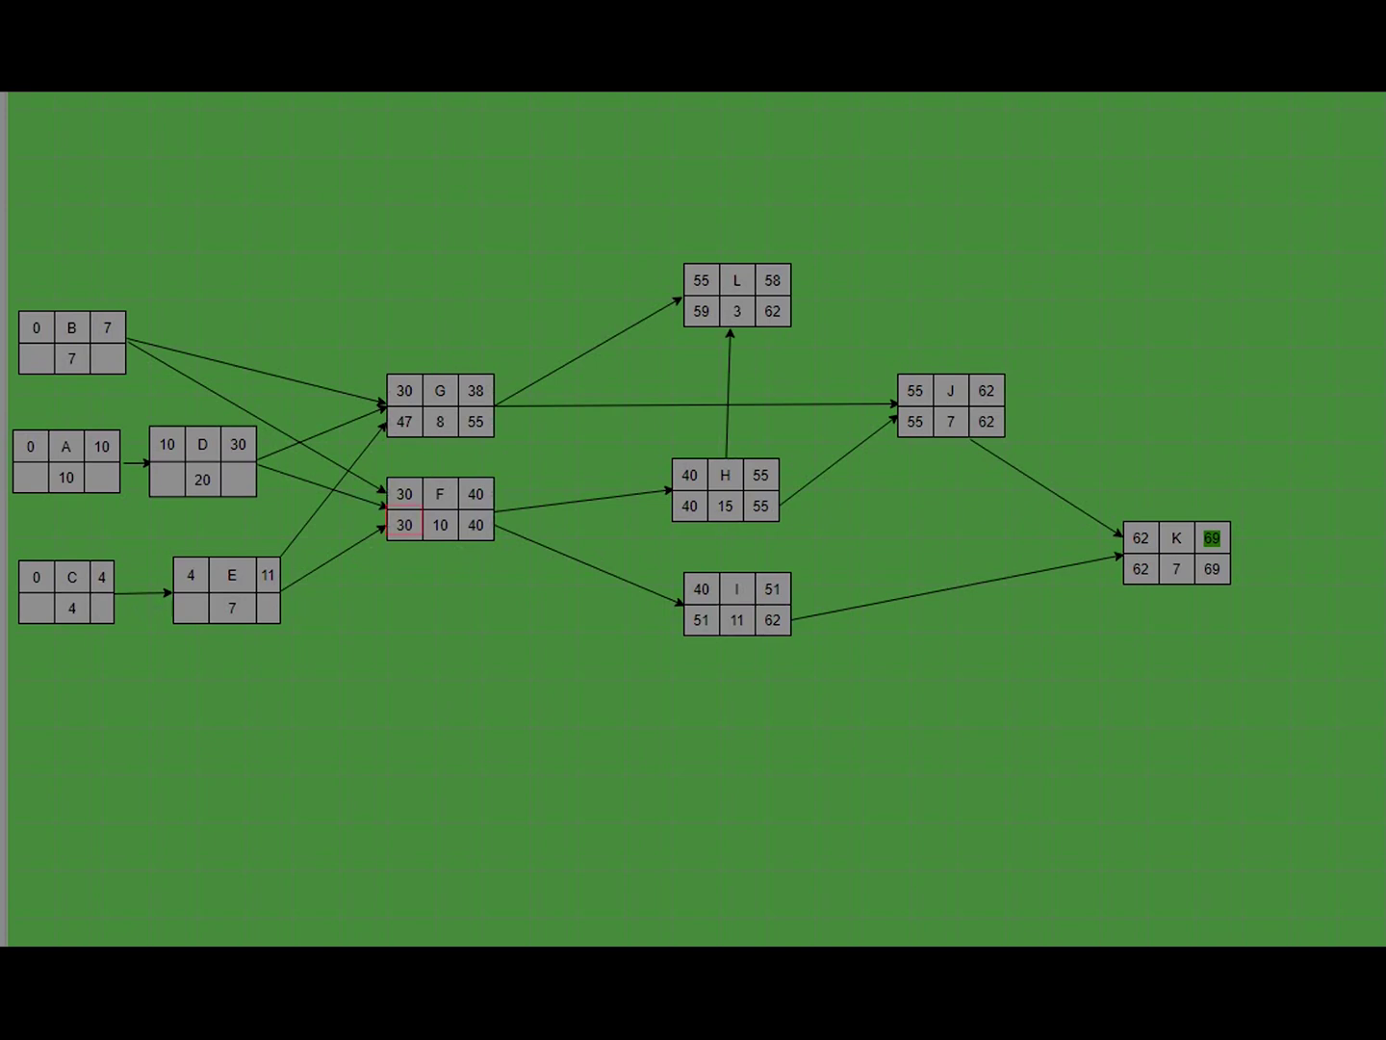
- Fill activity E's lower cells with a latest finish of 30 and a latest start of 23
left_click(269, 609)
left_click(269, 608)
type("30")
left_click(191, 608)
type("23")
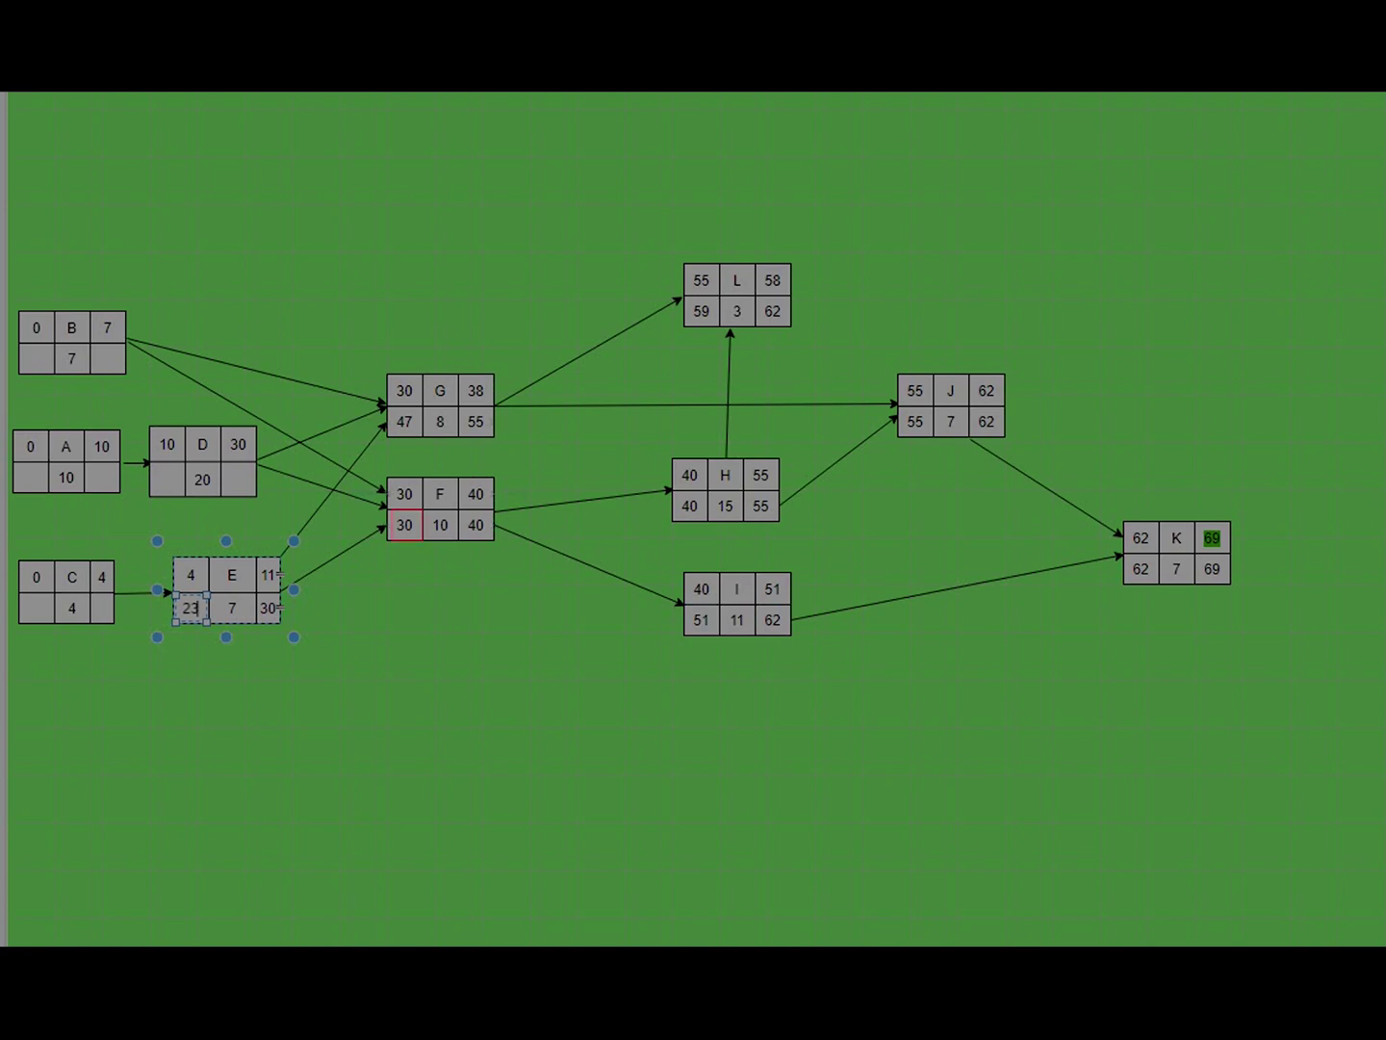
- Fill activity D's lower cells with a latest finish of 30 and a latest start of 10
left_click(239, 480)
left_click(237, 481)
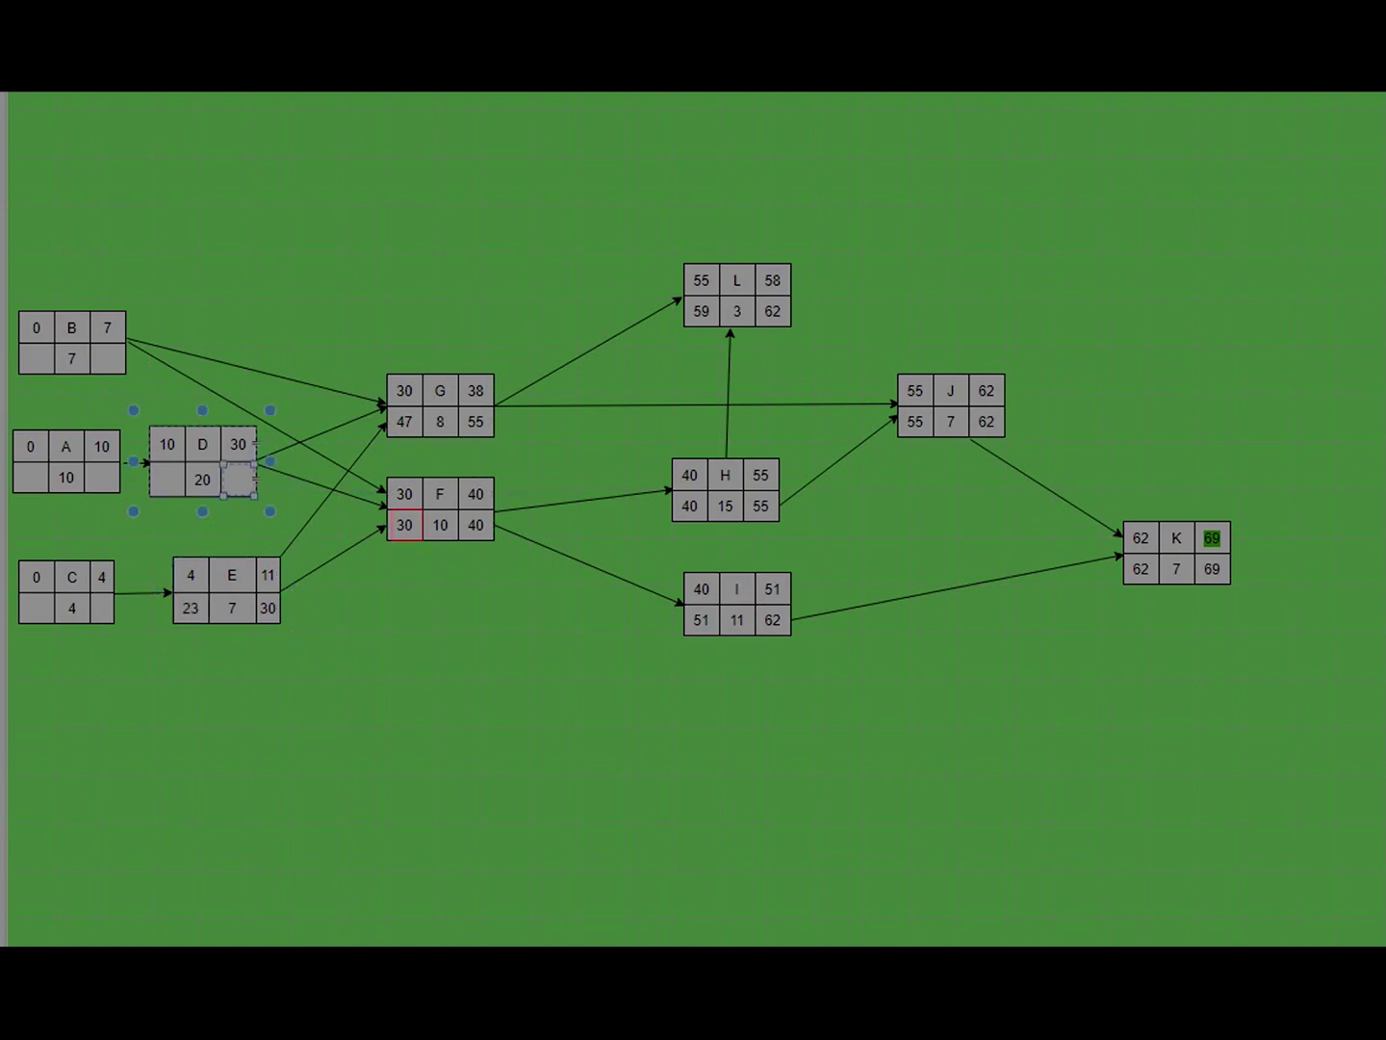
type("30")
left_click(166, 480)
type("10")
- Fill activity C's lower cells with a latest finish of 23 and a latest start of 19
left_click(101, 608)
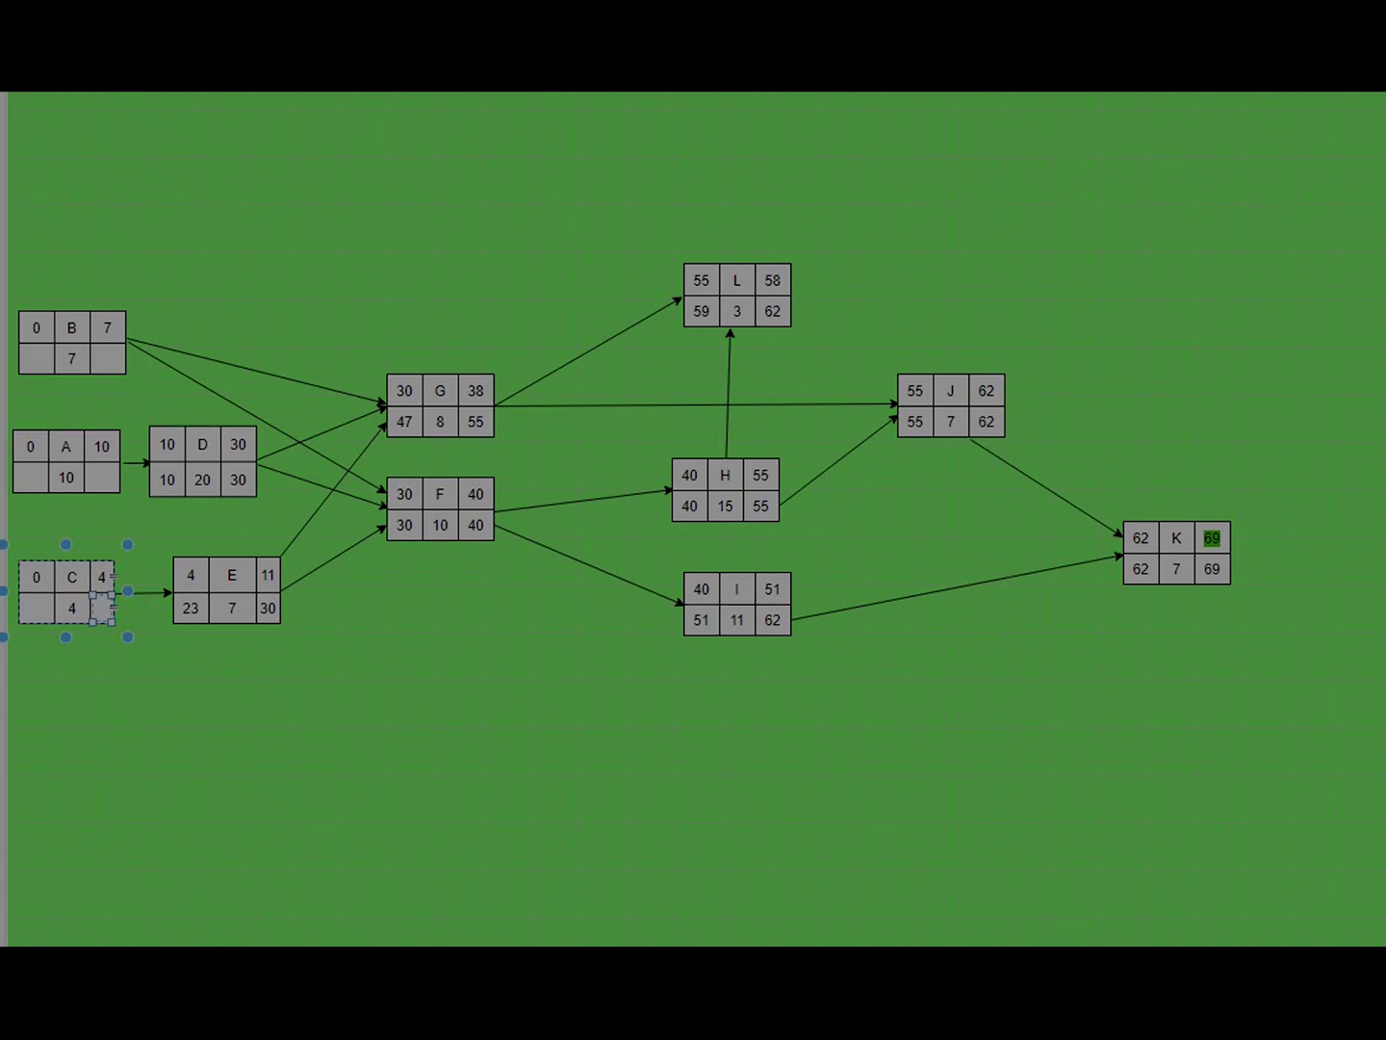
type("23")
left_click(37, 607)
type("19")
- Fill activity A's lower cells with a latest finish of 10 and a latest start of 0
double_click(102, 478)
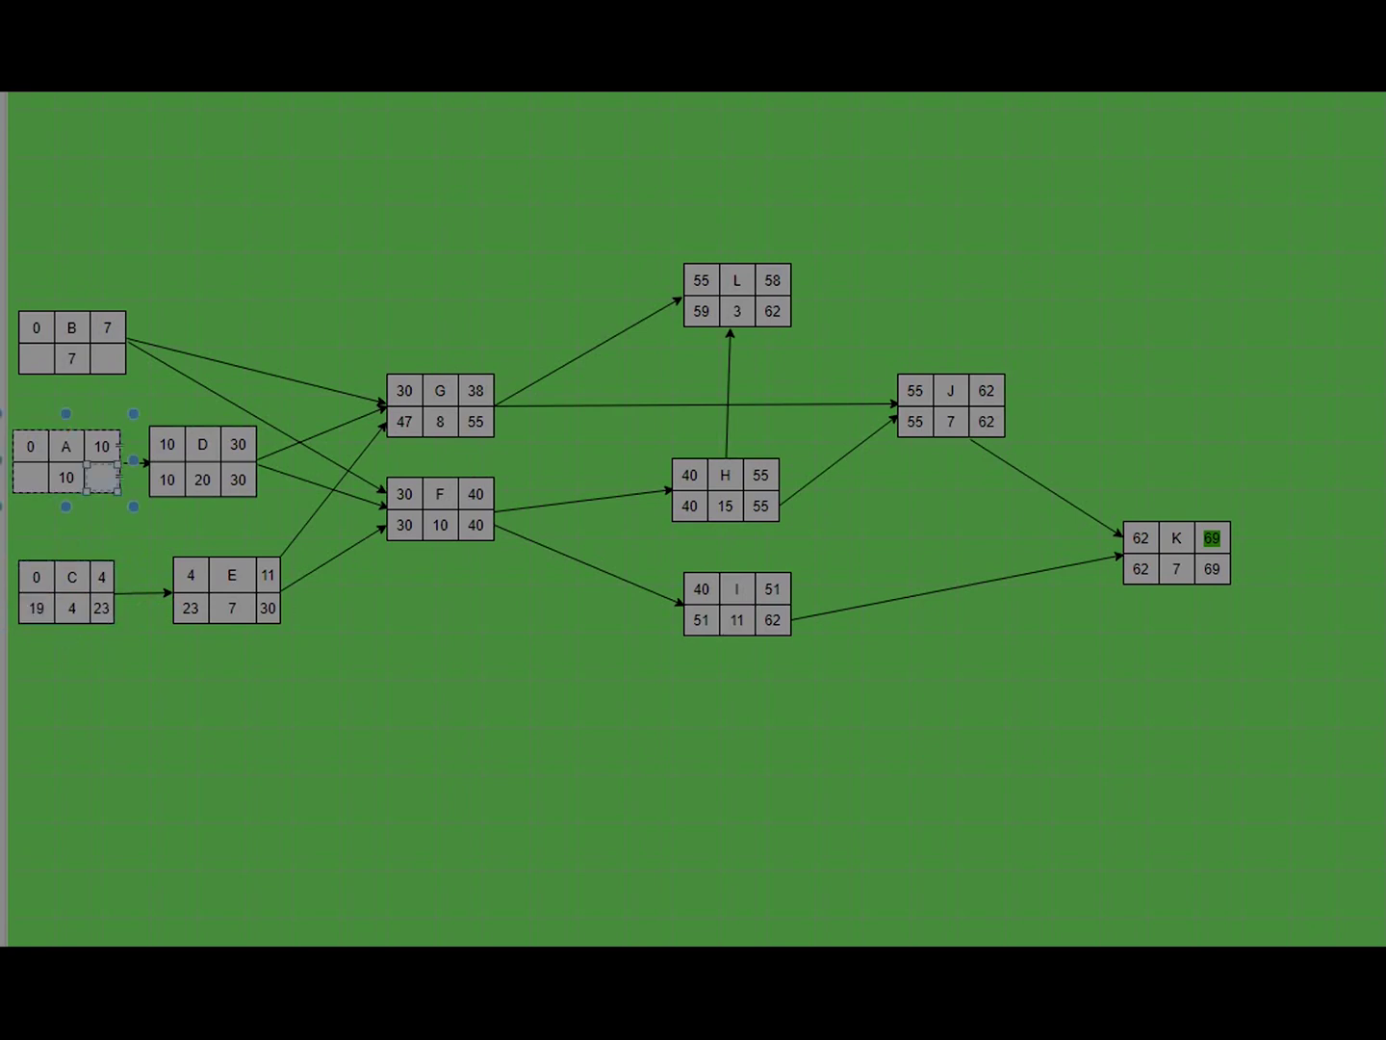
type("10")
left_click(31, 477)
type("0")
- Fill activity B's lower cells with a latest finish of 30 and a latest start of 23
double_click(107, 359)
type("30")
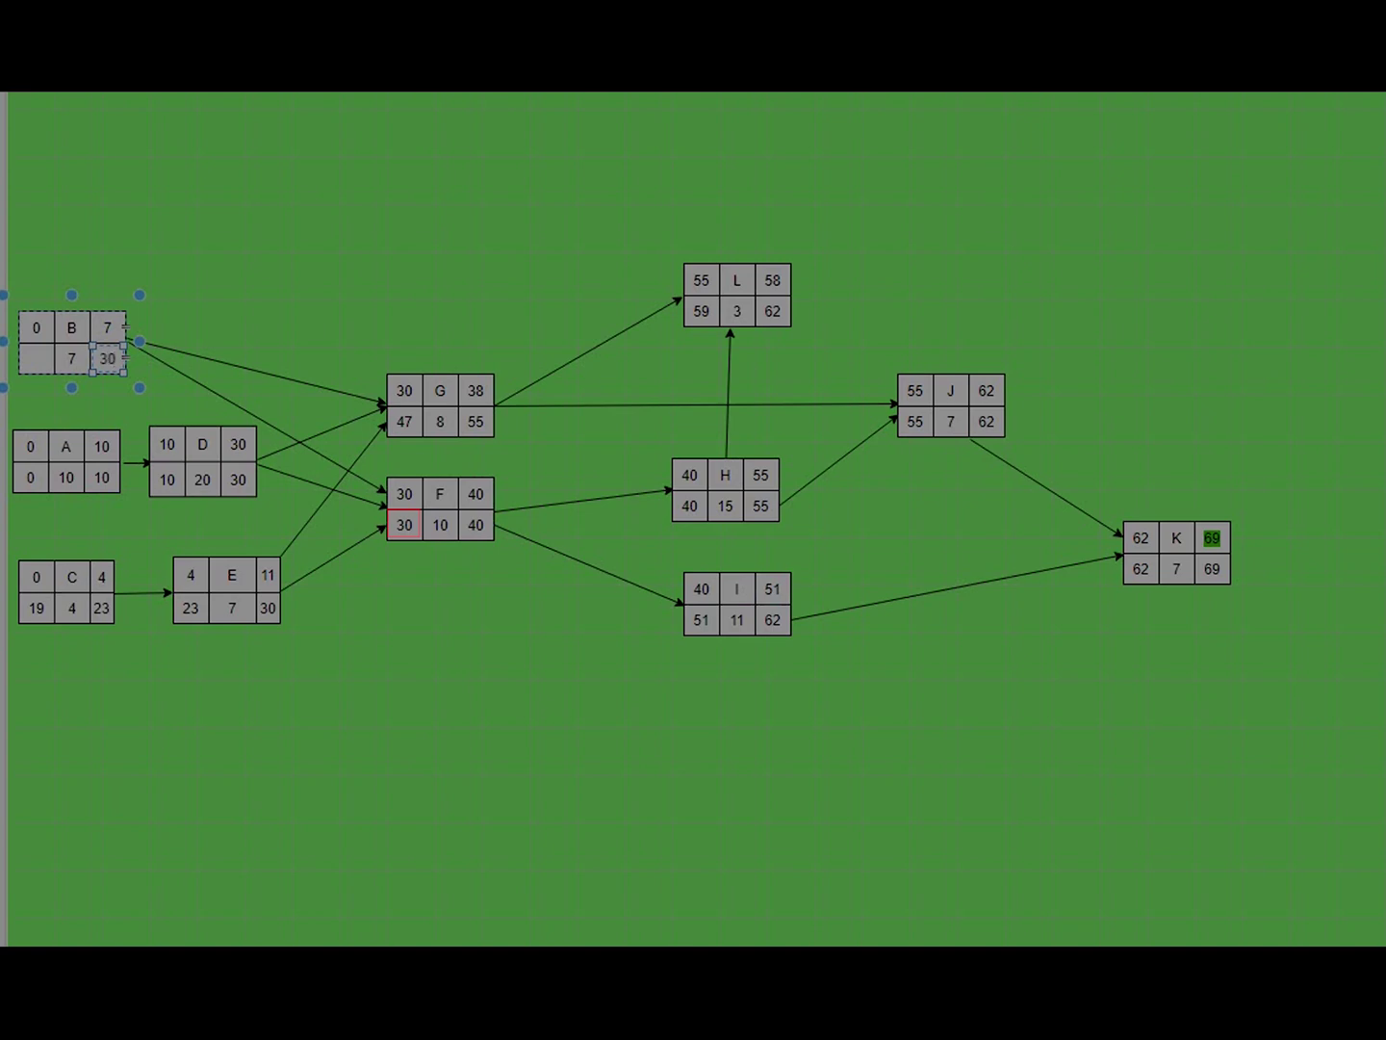
left_click(37, 359)
type("23")
key("Escape")
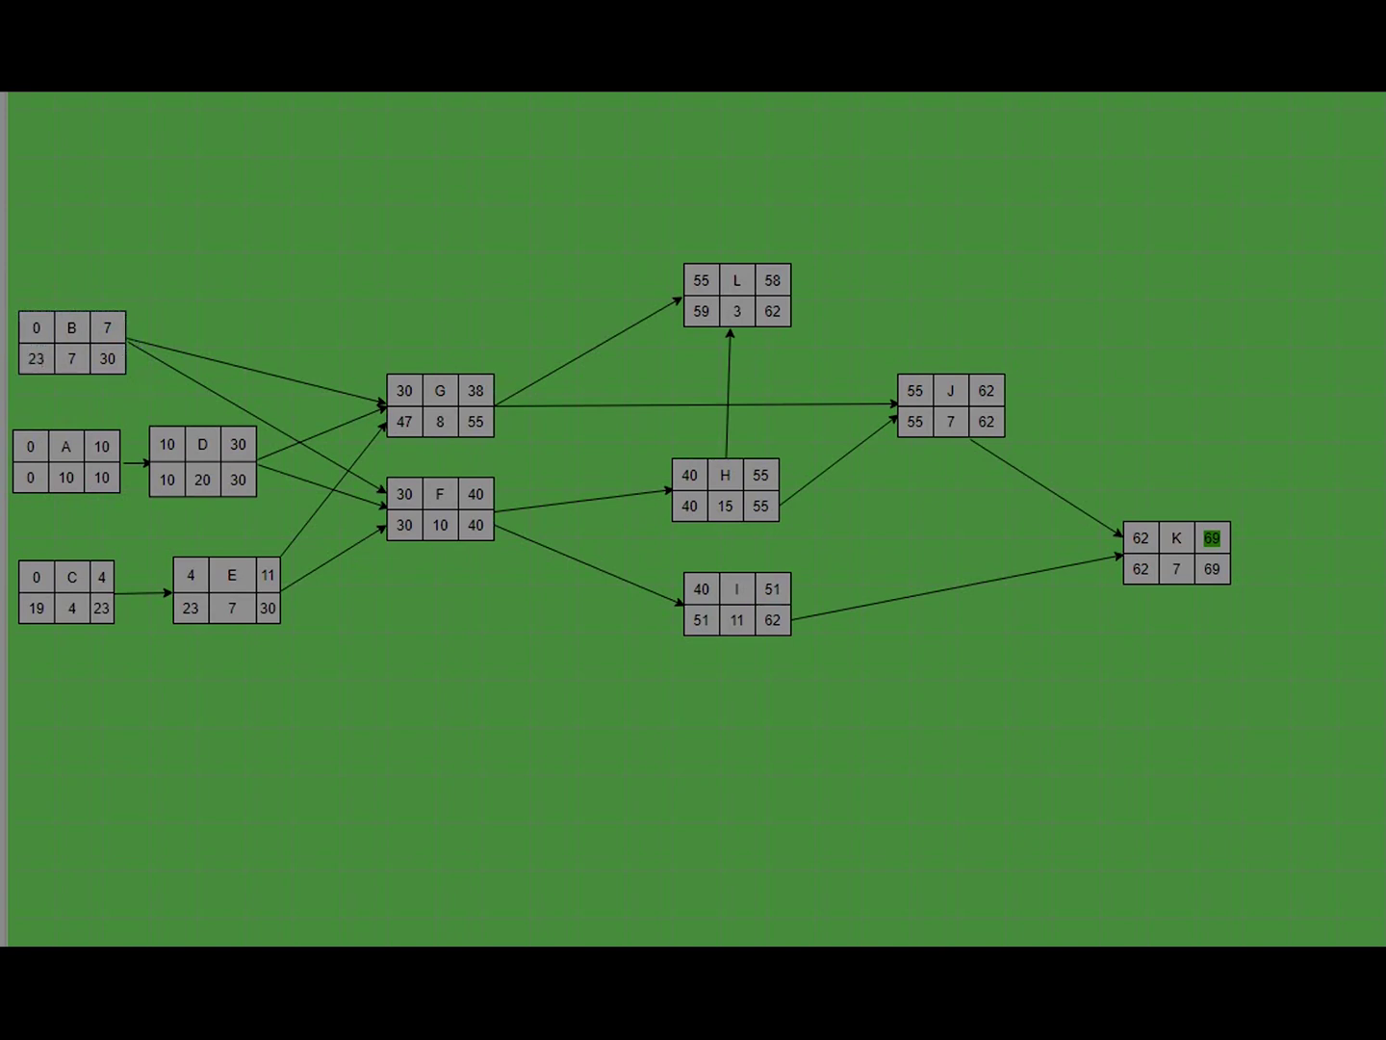